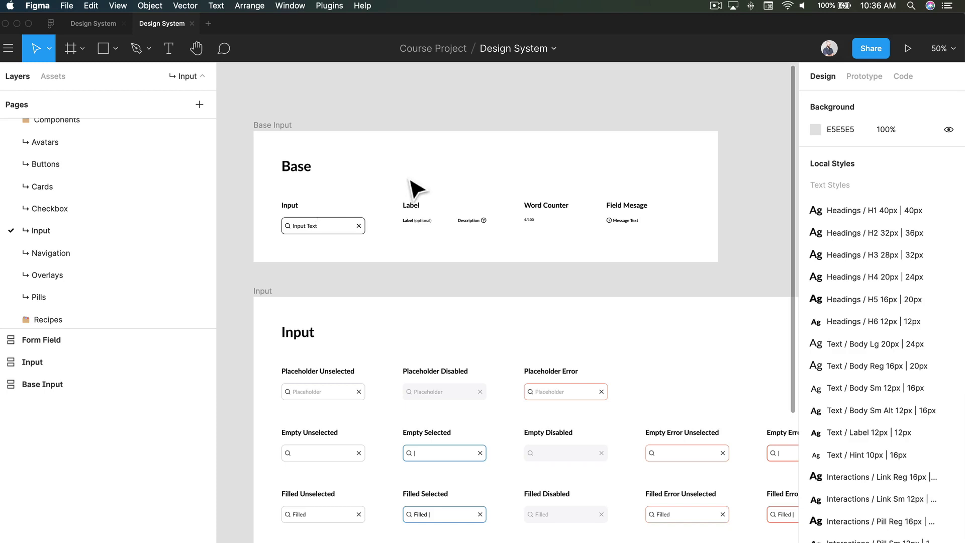
# - Select the .Input component in the Base section and expand its layers
pyautogui.scroll(5, 334, 227)
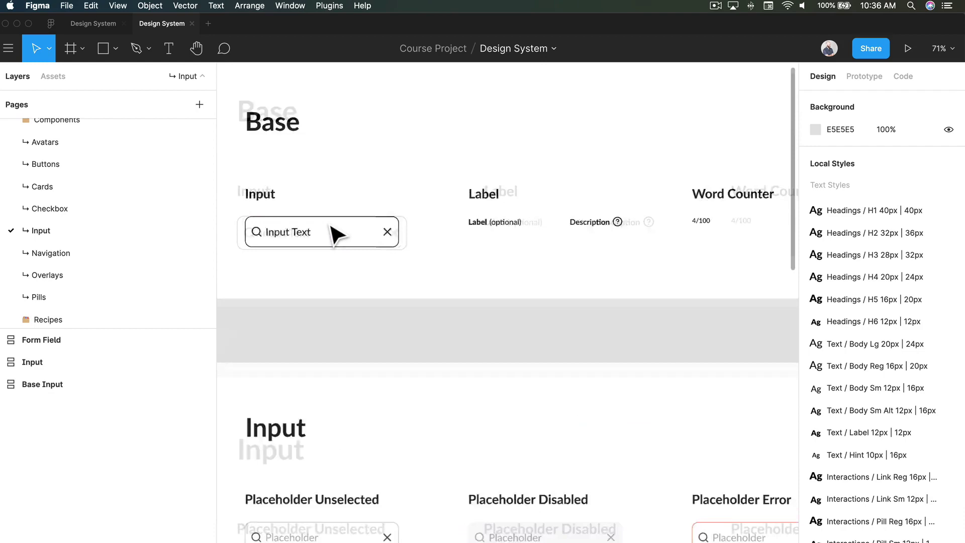
pyautogui.moveTo(334, 232); pyautogui.dragTo(388, 244)
pyautogui.doubleClick(388, 257)
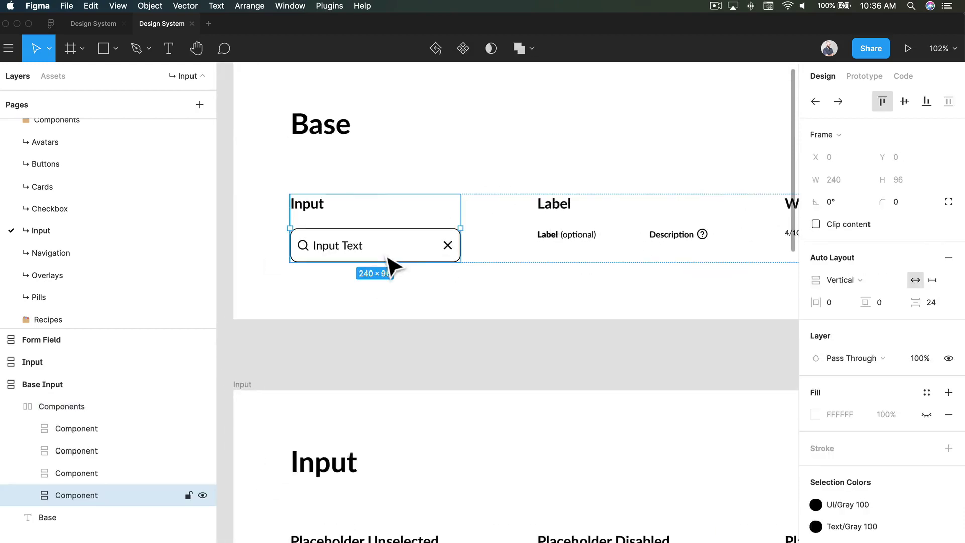
pyautogui.click(378, 264)
pyautogui.scroll(-3, 481, 269)
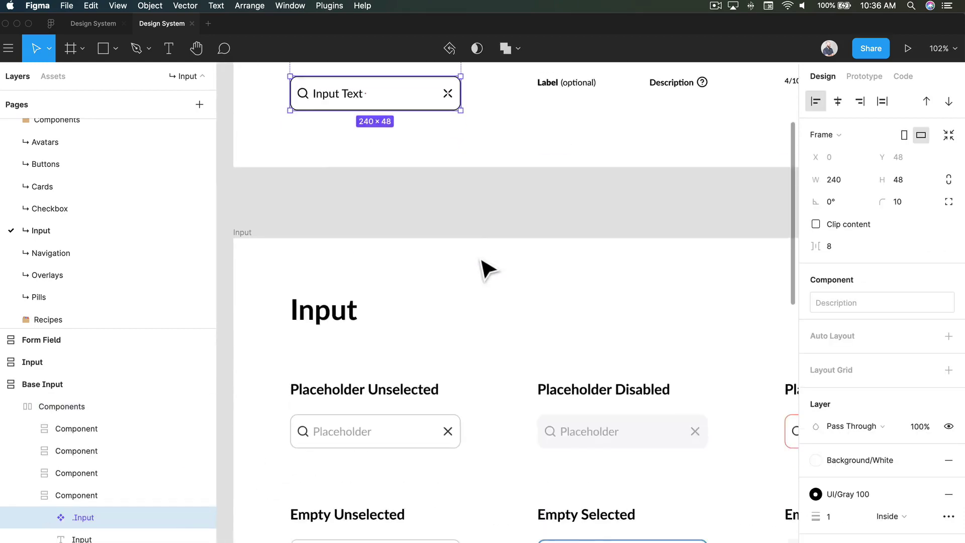
pyautogui.scroll(5, 470, 234)
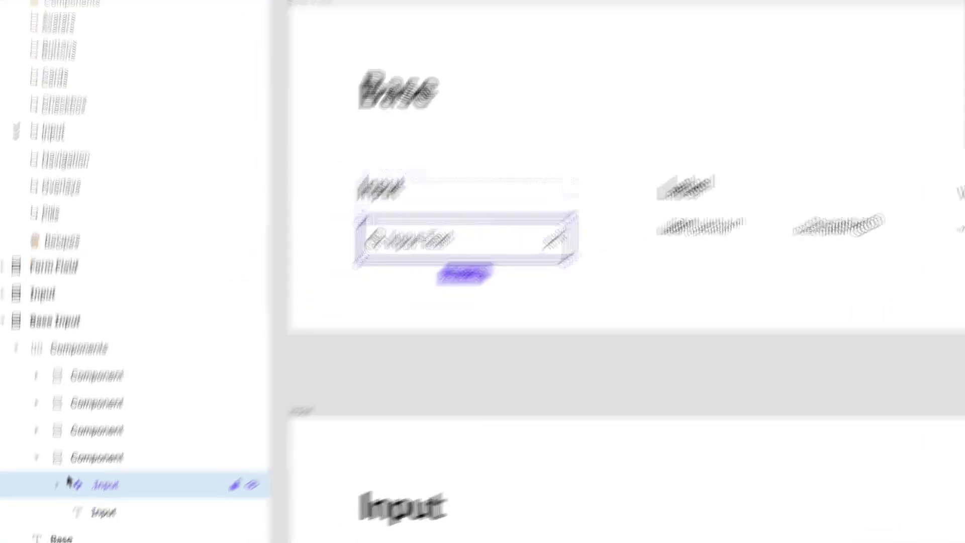
pyautogui.click(45, 517)
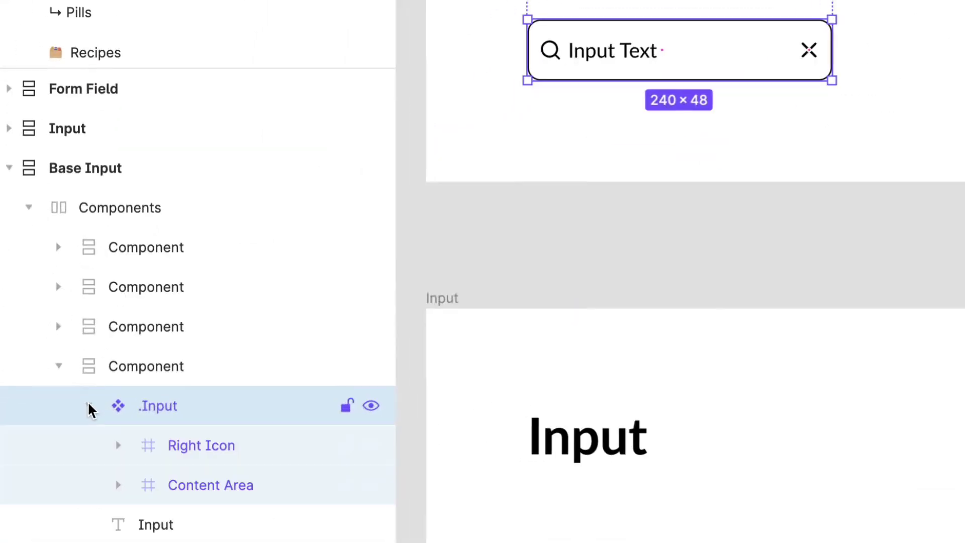
# - Expand the Right Icon frame inside .Input and select its nested Outline 24px / x icon
pyautogui.scroll(-1, 129, 530)
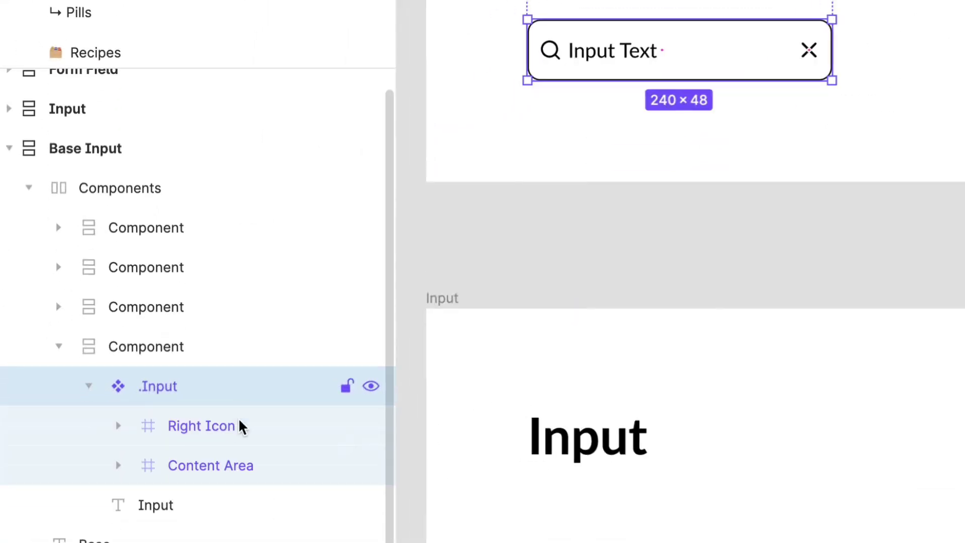
pyautogui.click(200, 435)
pyautogui.click(118, 426)
pyautogui.scroll(-1, 125, 437)
pyautogui.scroll(1, 212, 461)
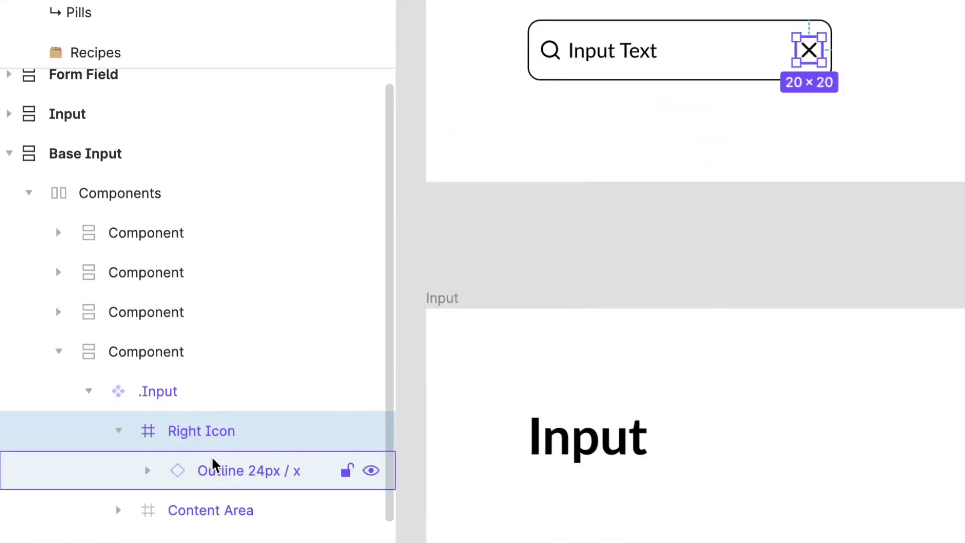
pyautogui.click(216, 469)
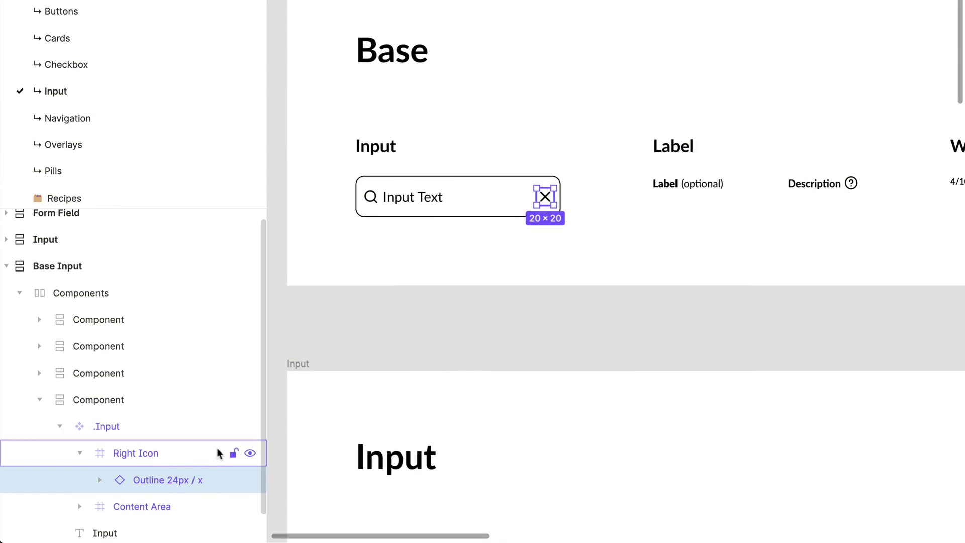
# - Expand Content Area and Text + Icon inside .Input, and inspect the Text layer and the Outline 24px / search icon
pyautogui.scroll(-1, 189, 449)
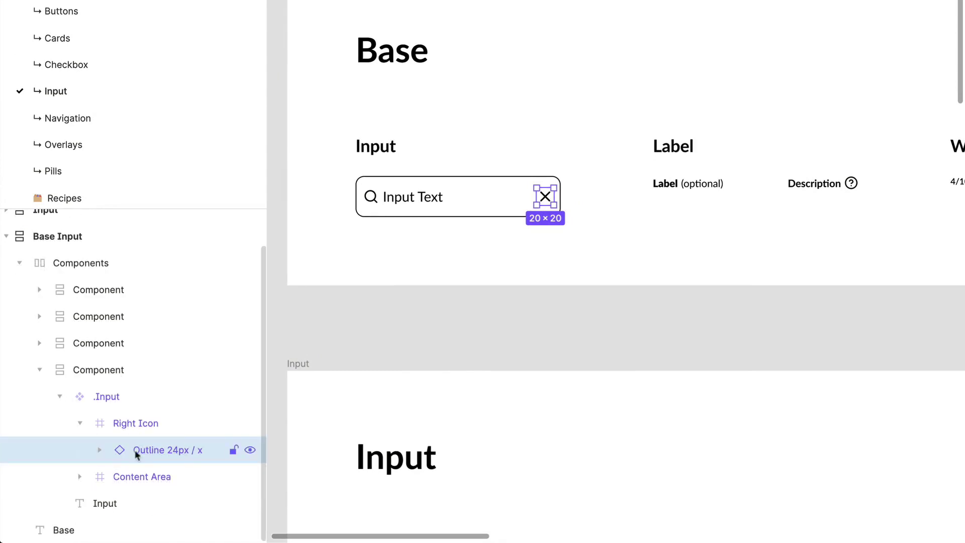
pyautogui.click(80, 478)
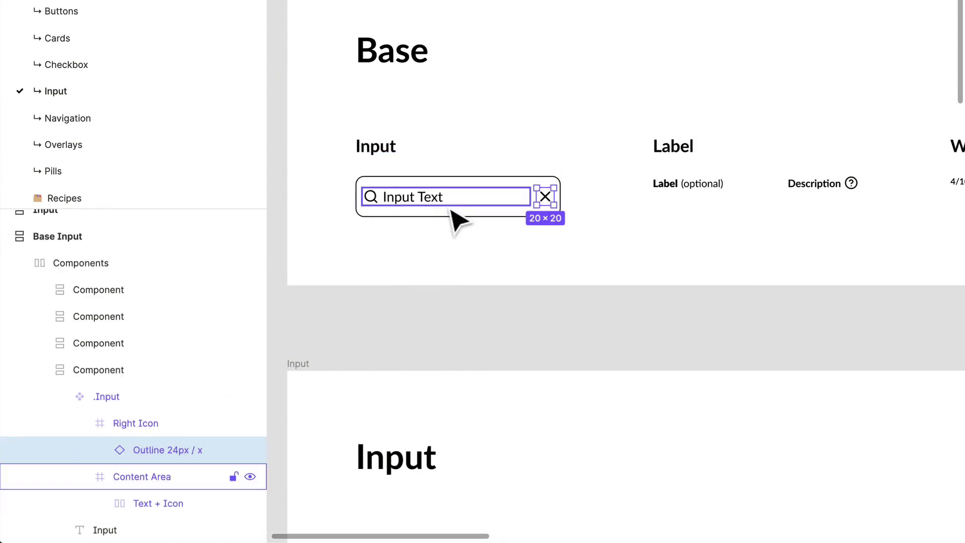
pyautogui.scroll(-1, 162, 457)
pyautogui.click(103, 484)
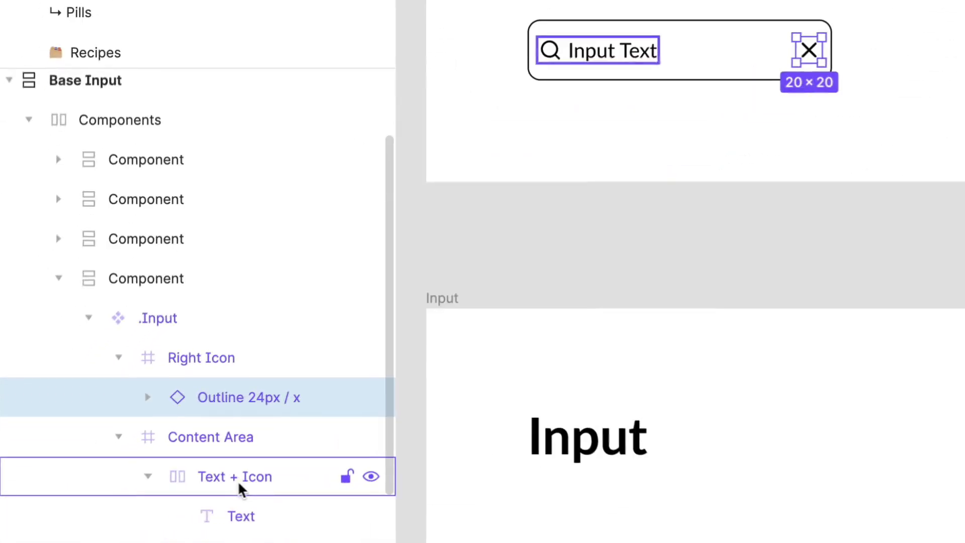
pyautogui.scroll(-3, 161, 492)
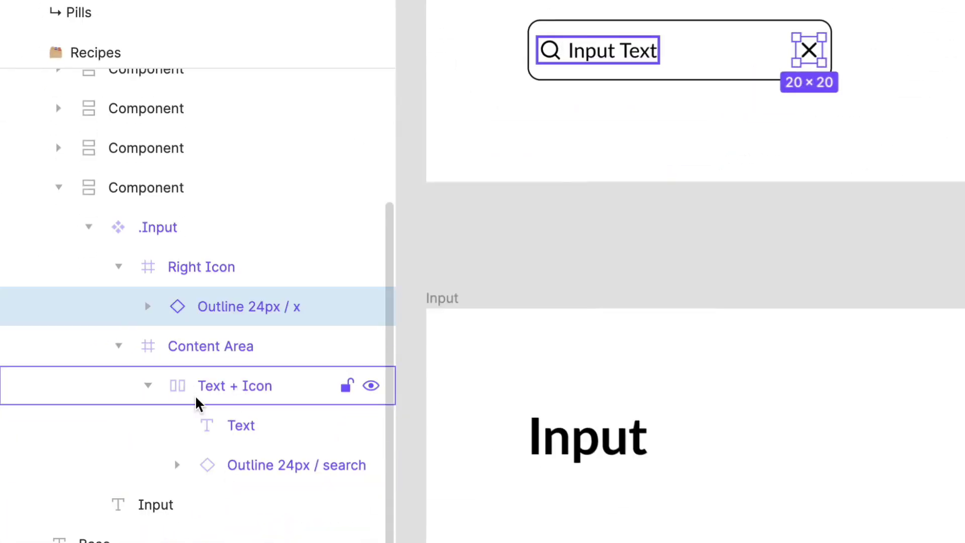
pyautogui.click(224, 433)
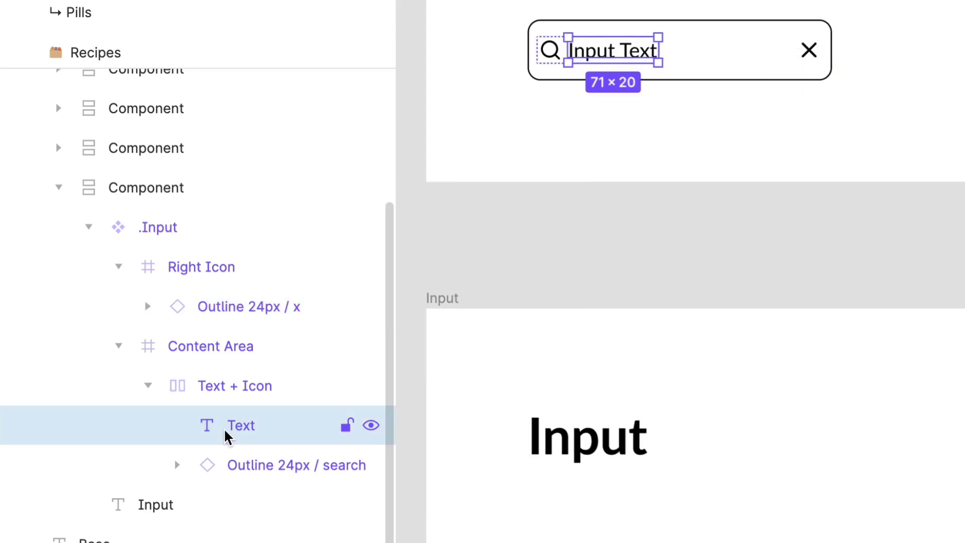
pyautogui.click(227, 469)
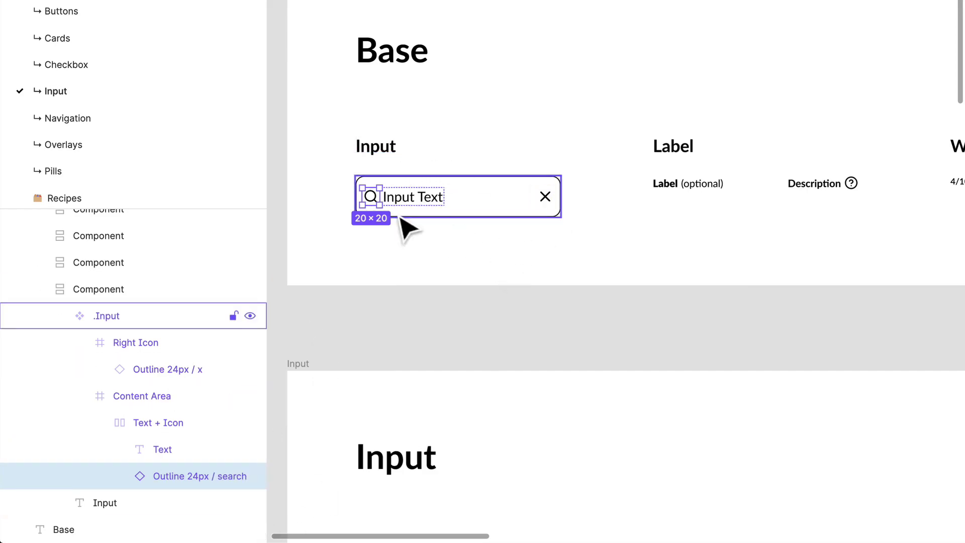
# - Select the Label Left Content group inside the .Label base component
pyautogui.scroll(-5, 630, 388)
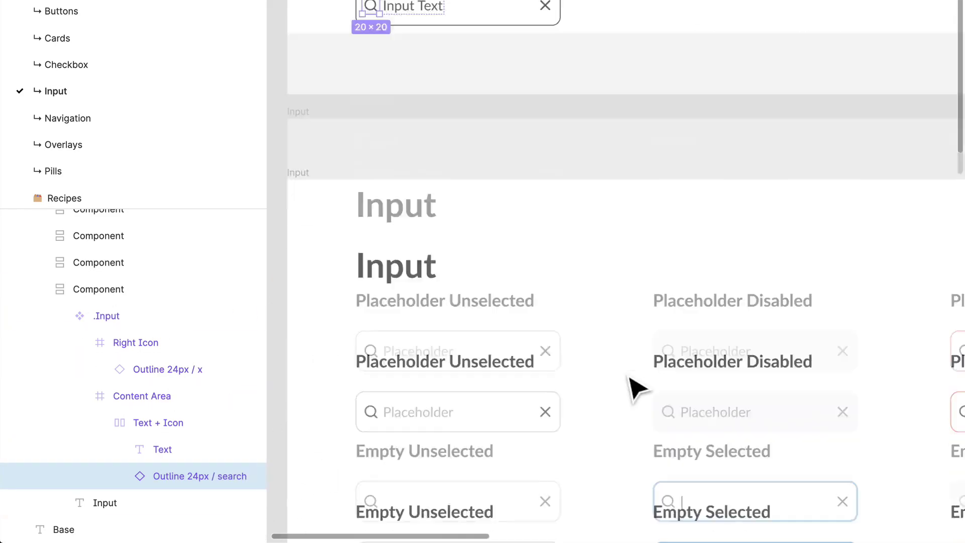
pyautogui.scroll(6, 631, 388)
pyautogui.moveTo(724, 267); pyautogui.dragTo(468, 276)
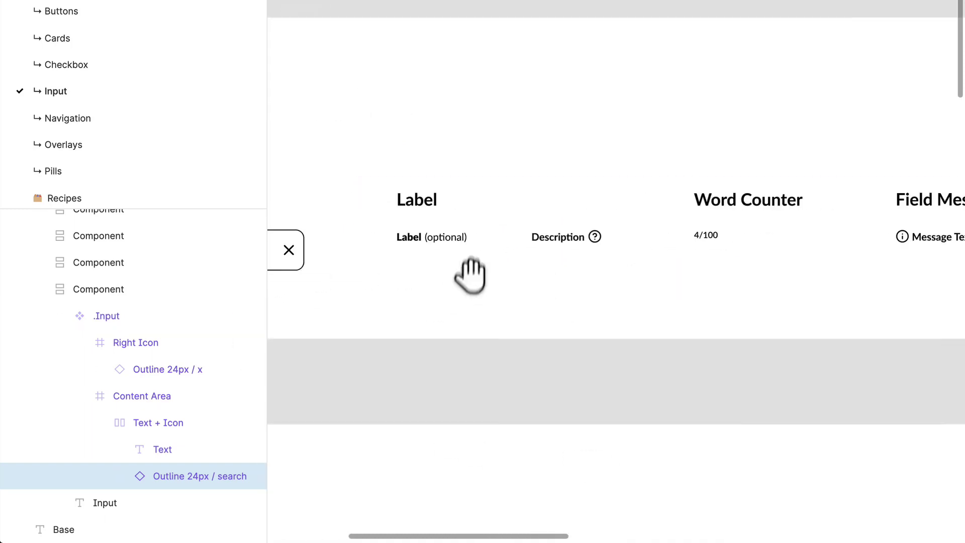
pyautogui.click(455, 256)
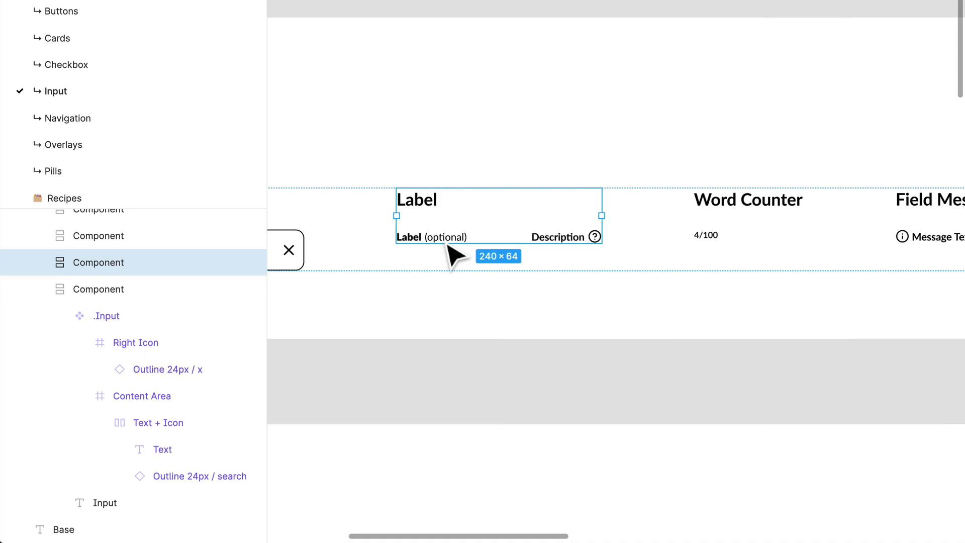
pyautogui.doubleClick(447, 245)
pyautogui.doubleClick(447, 240)
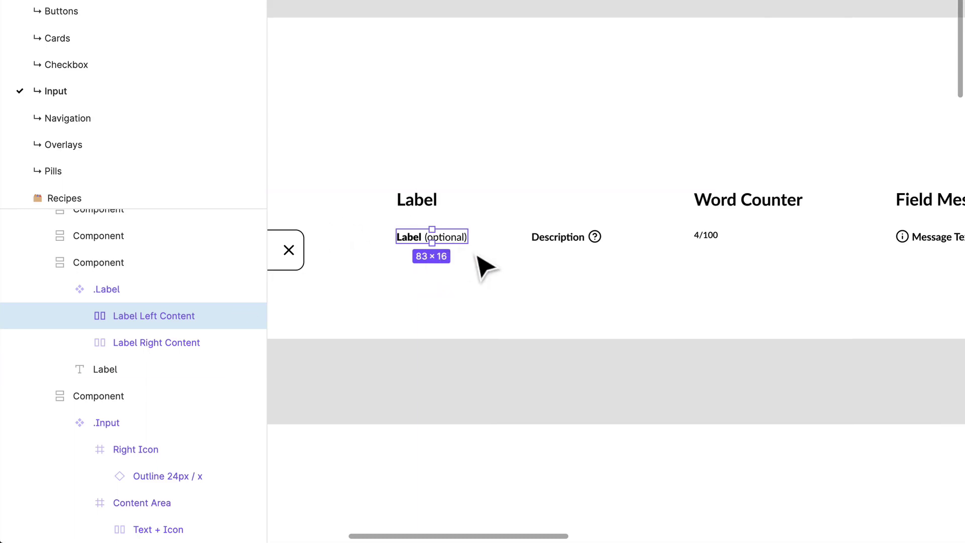
# - Expand Label Left Content, inspect its Label and Optional Indicator text layers, and collapse the group again
pyautogui.scroll(10, 461, 246)
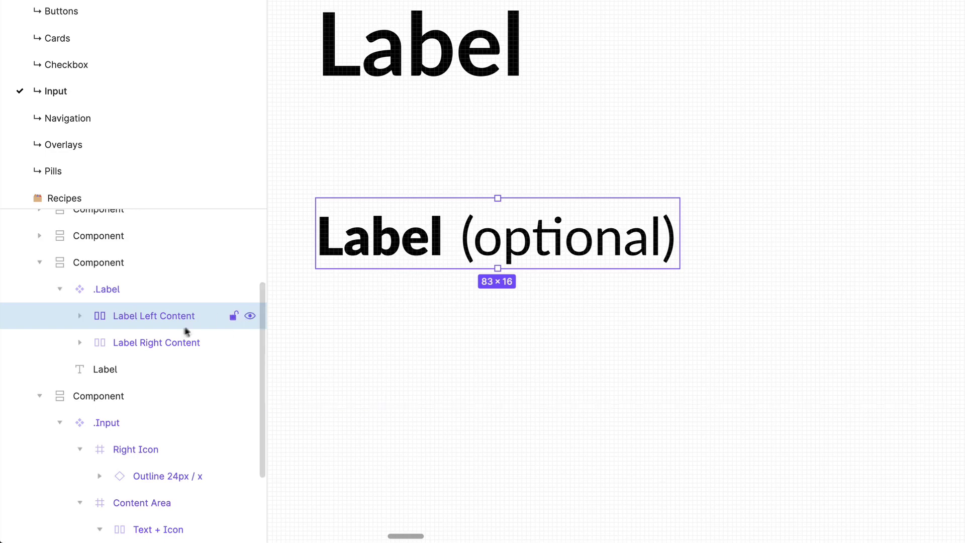
pyautogui.click(79, 315)
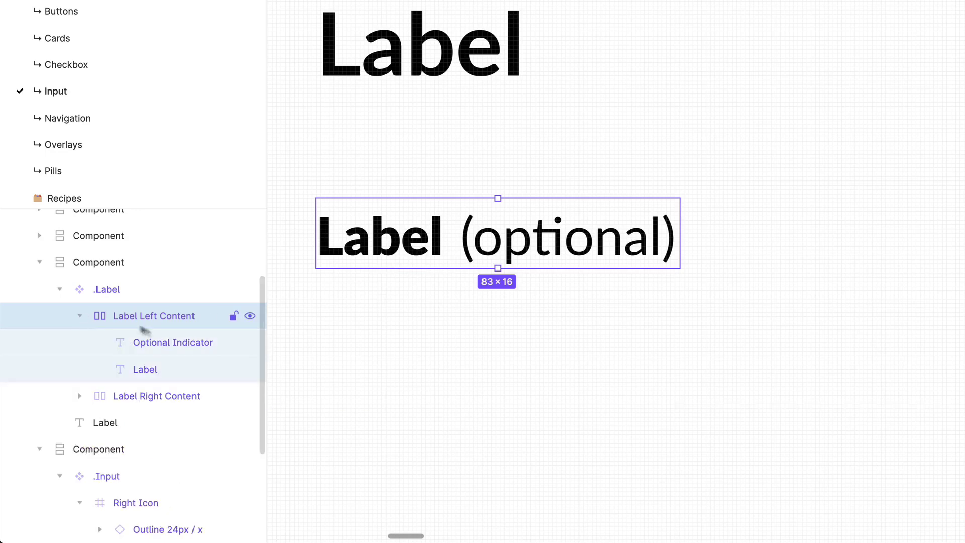
pyautogui.click(167, 365)
pyautogui.click(173, 345)
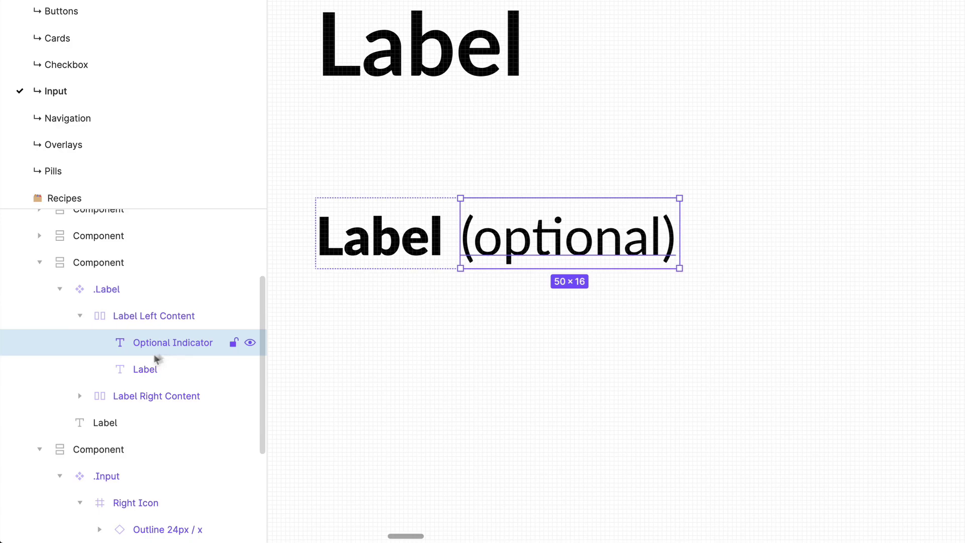
pyautogui.click(81, 316)
# - Expand Label Right Content, inspect its Description text and the whole group, and collapse the .Label component
pyautogui.click(80, 343)
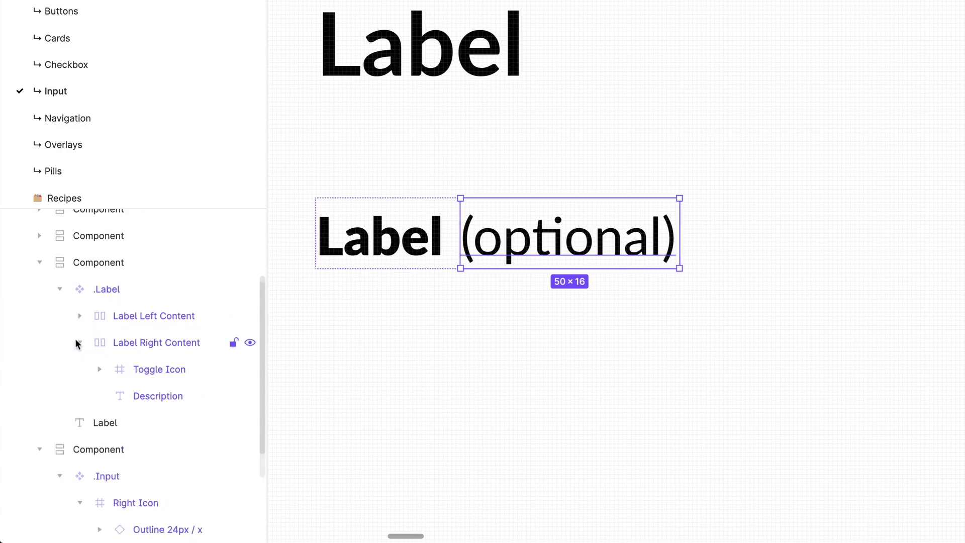
pyautogui.hscroll(10, 555, 366)
pyautogui.hscroll(3, 686, 354)
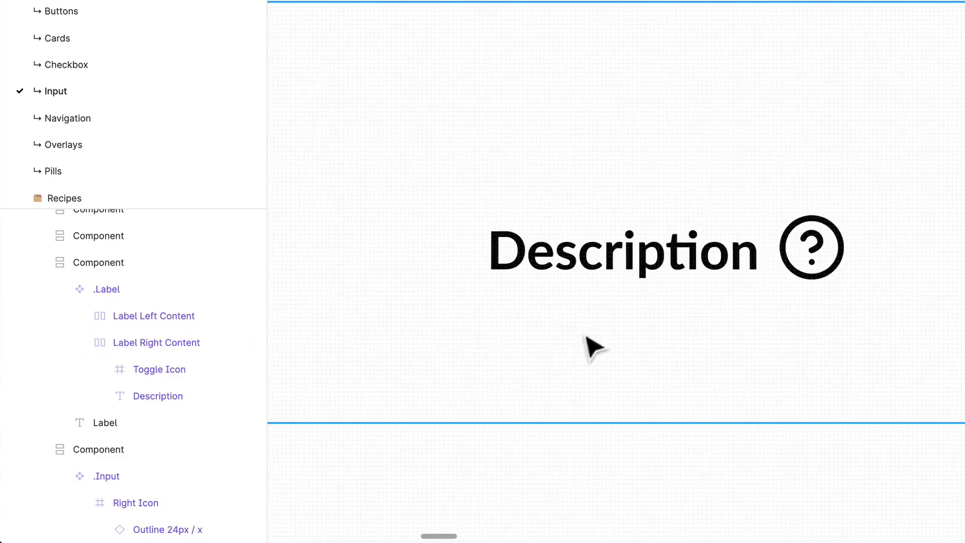
pyautogui.click(621, 276)
pyautogui.click(621, 276)
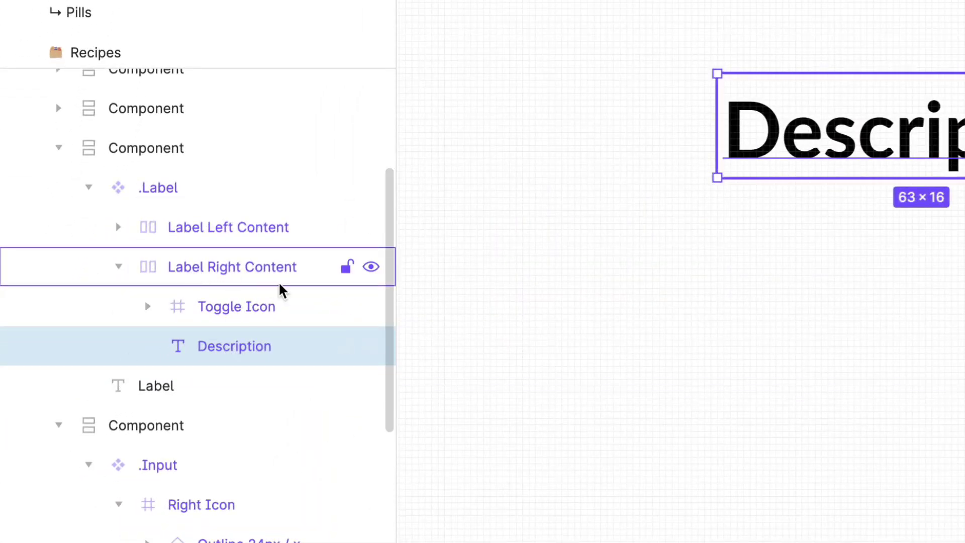
pyautogui.click(249, 281)
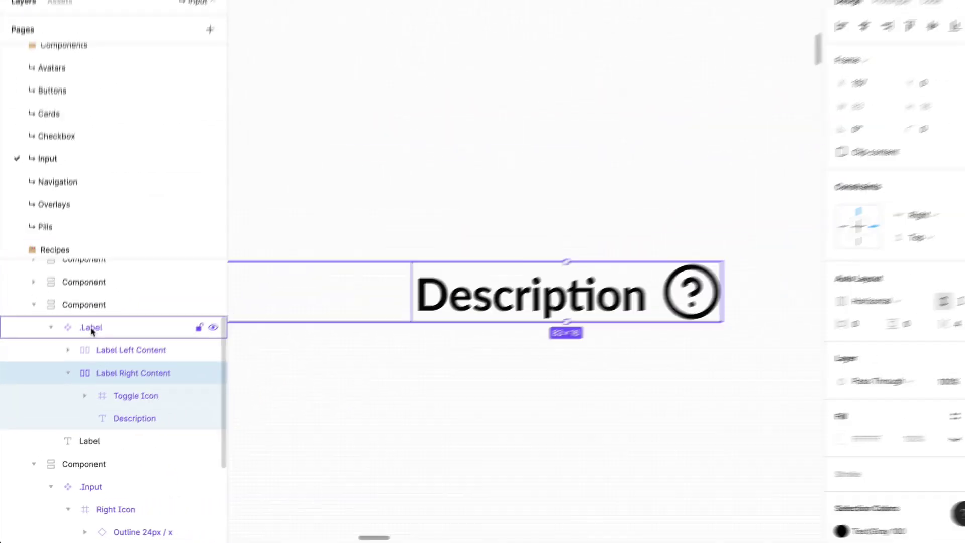
pyautogui.click(49, 332)
# - Select the Text layer inside the .WordCounter component and examine its applied text style
pyautogui.scroll(-5, 405, 405)
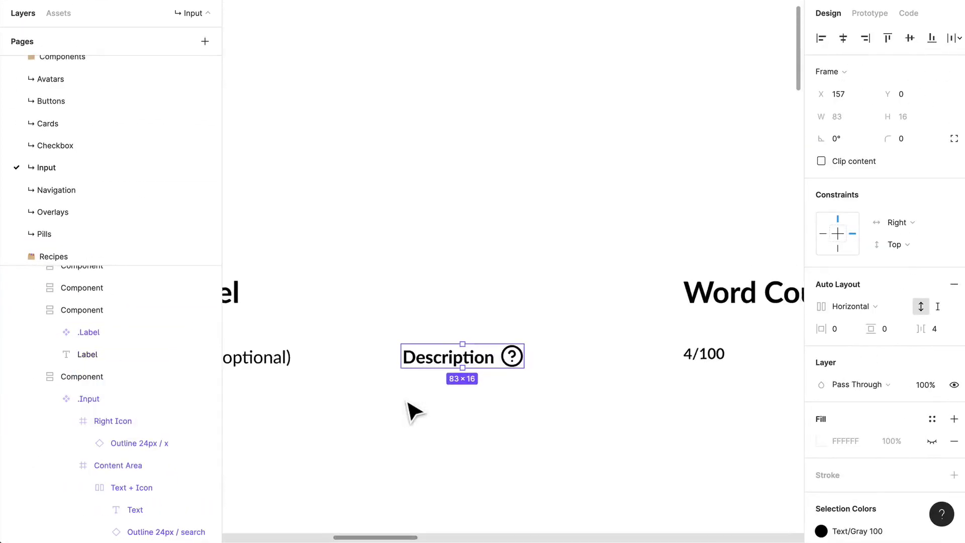
pyautogui.moveTo(559, 382); pyautogui.dragTo(396, 371)
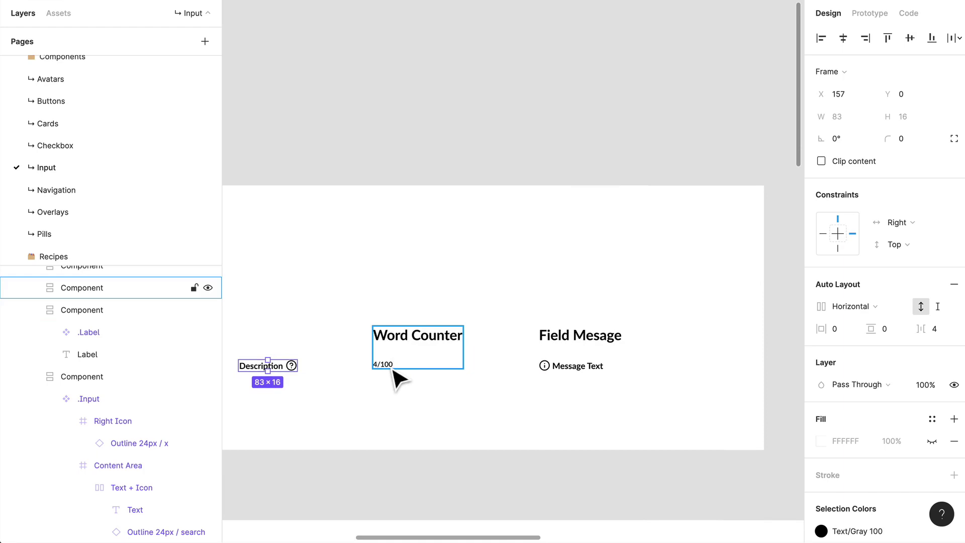
pyautogui.click(392, 369)
pyautogui.scroll(5, 394, 370)
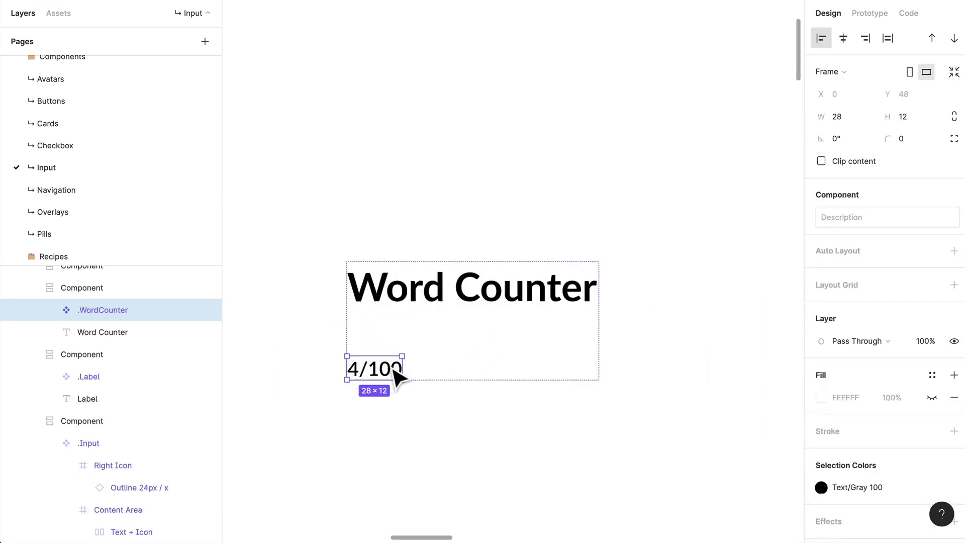
pyautogui.doubleClick(394, 370)
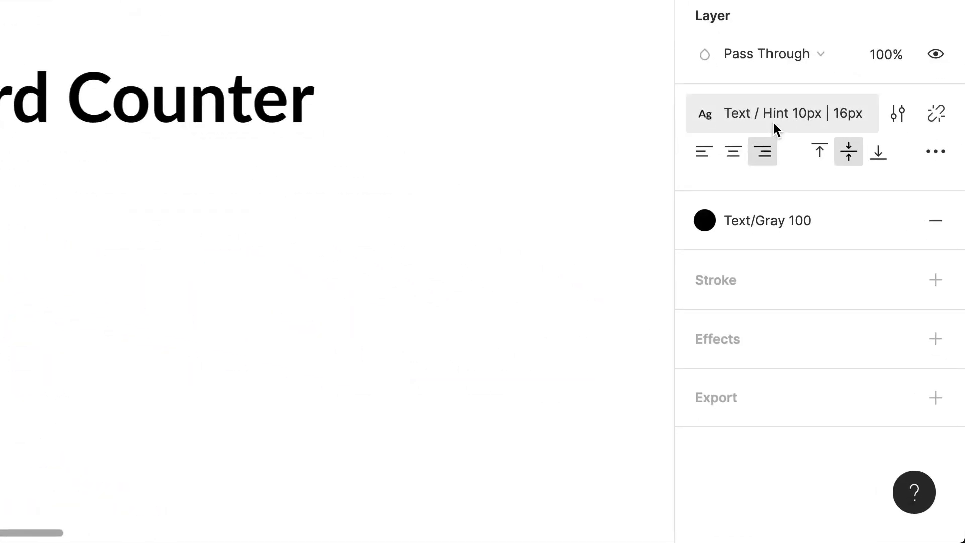
pyautogui.click(772, 122)
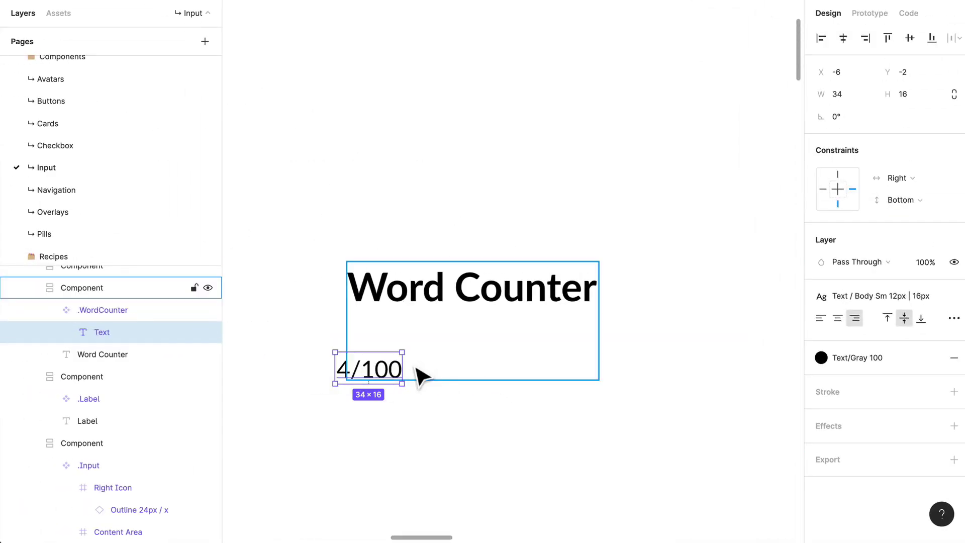
# - Select the .FieldMessage component under Field Mesage, and select and expand its Message Icon frame
pyautogui.click(631, 427)
pyautogui.moveTo(687, 420); pyautogui.dragTo(376, 446)
pyautogui.moveTo(519, 466); pyautogui.dragTo(452, 398)
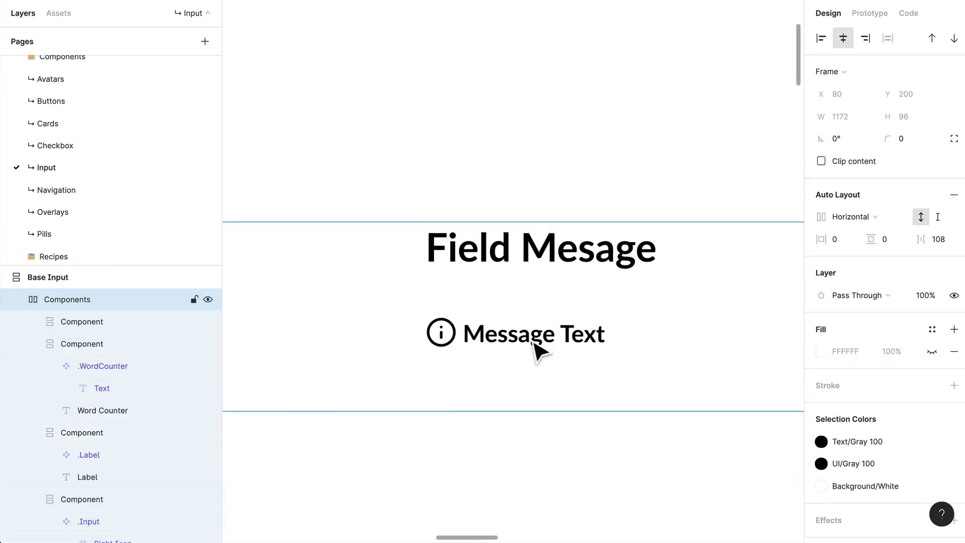
pyautogui.doubleClick(538, 347)
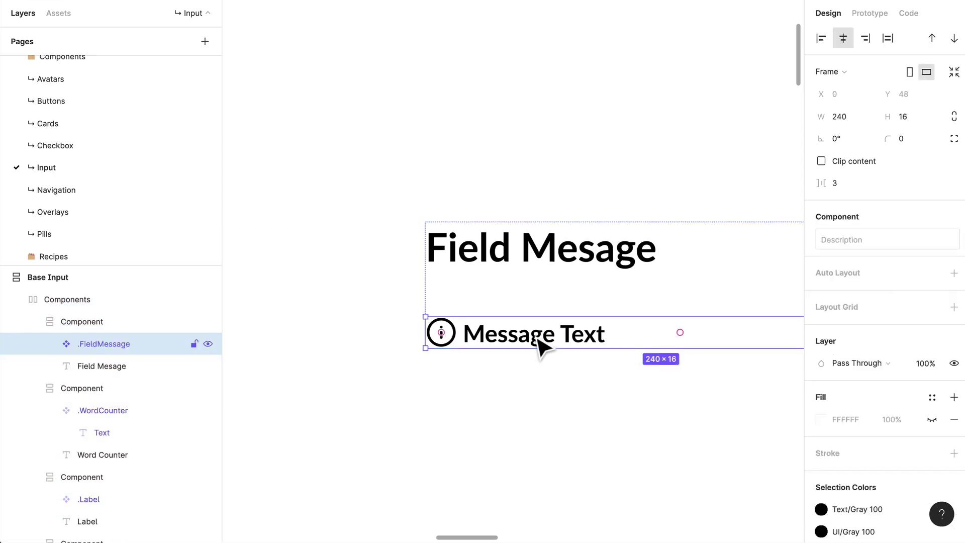
pyautogui.click(538, 347)
pyautogui.click(74, 362)
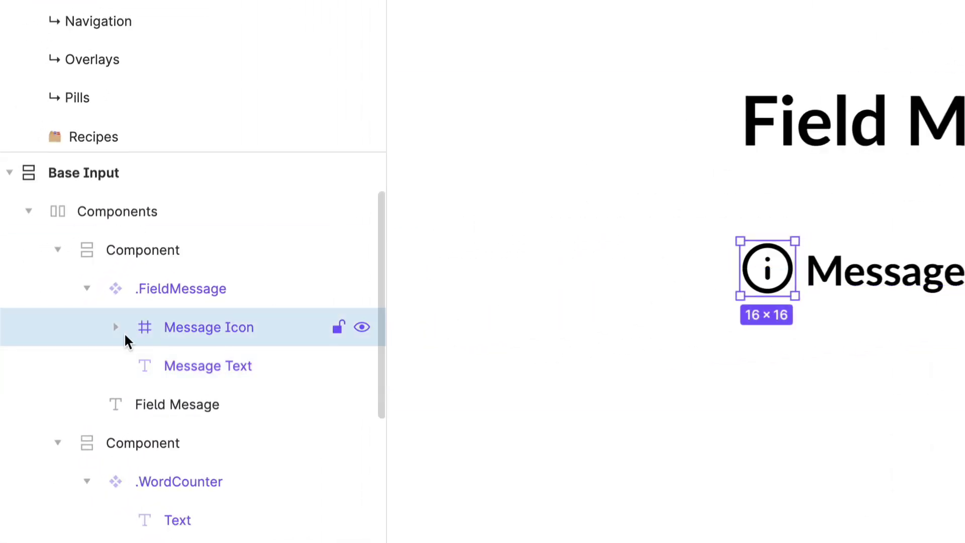
pyautogui.click(71, 363)
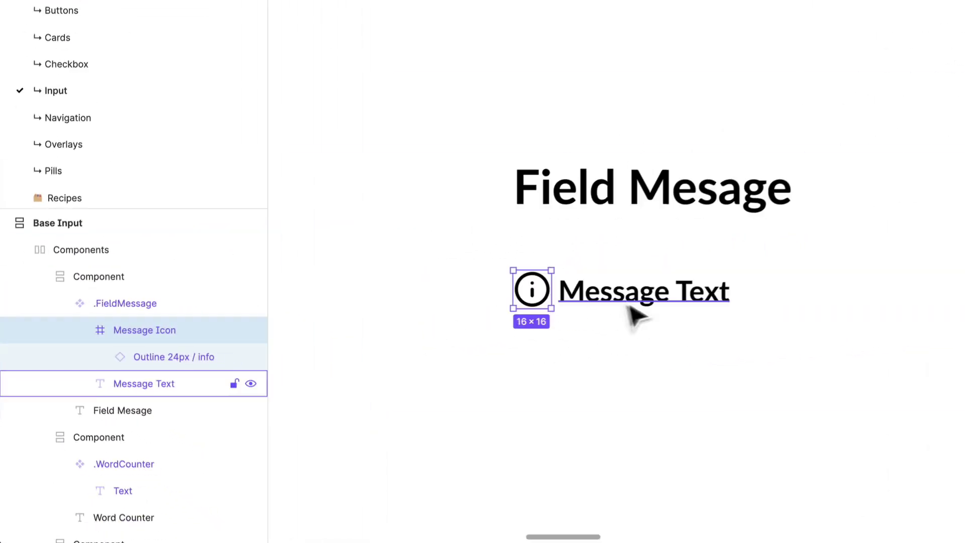
# - Select the Message Text layer in .FieldMessage and examine how far its text box extends
pyautogui.click(732, 307)
pyautogui.hscroll(6, 822, 317)
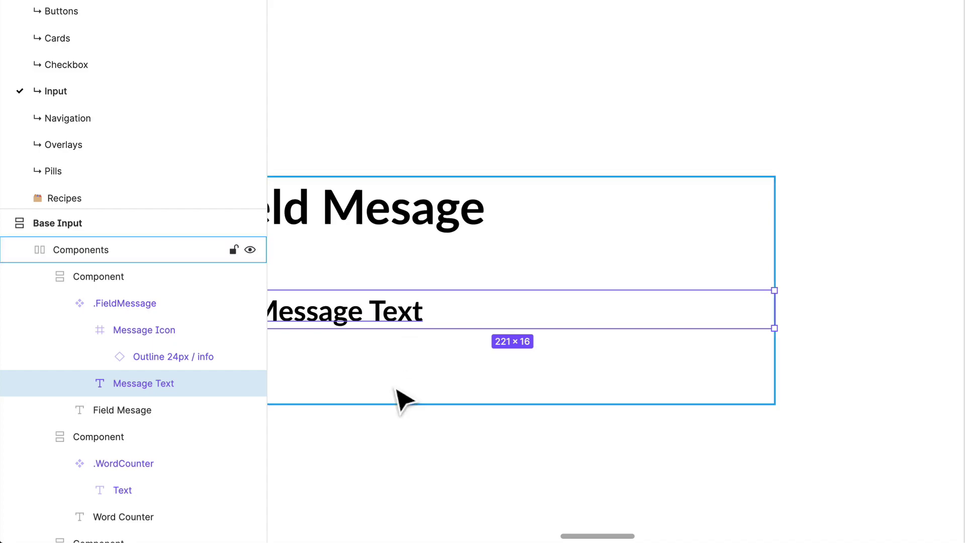
pyautogui.moveTo(409, 392); pyautogui.dragTo(543, 390)
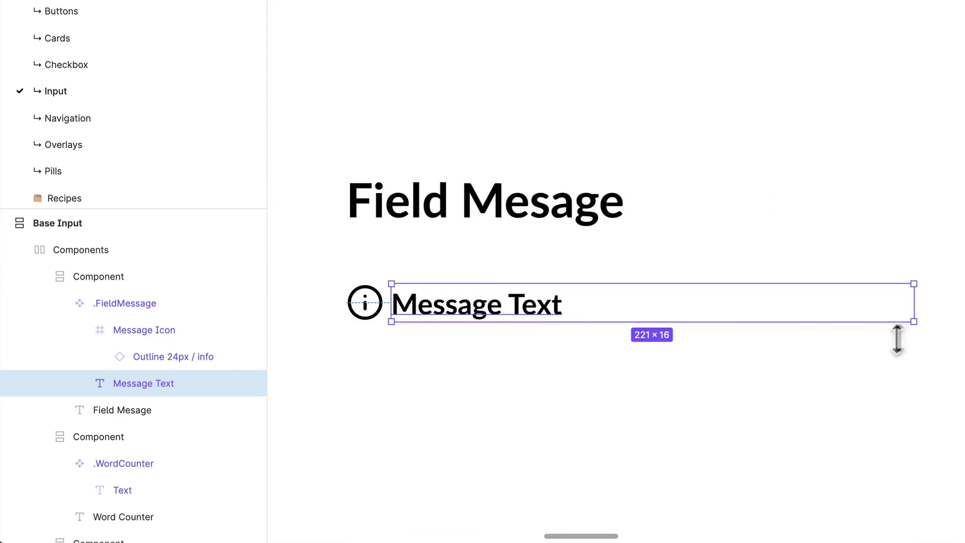
# - Try narrowing the Message Text box in .FieldMessage to 100 px wide, undo the resize and clear the selection
pyautogui.moveTo(933, 323); pyautogui.dragTo(640, 334)
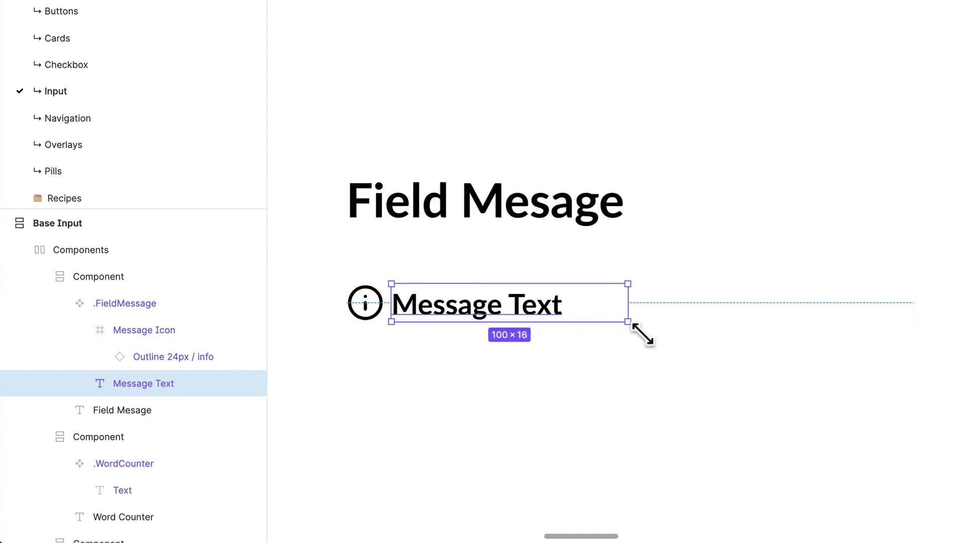
pyautogui.hotkey('ctrl', 'z')
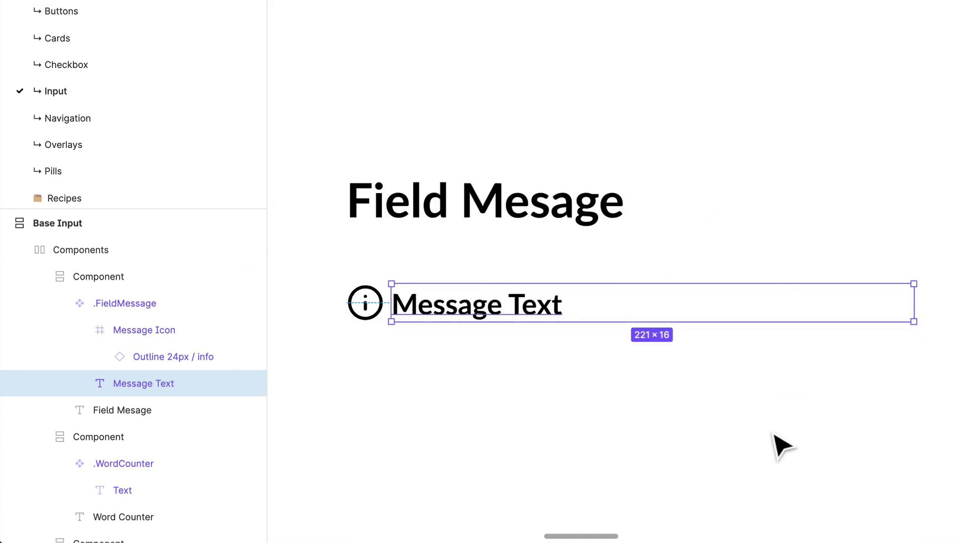
pyautogui.click(774, 434)
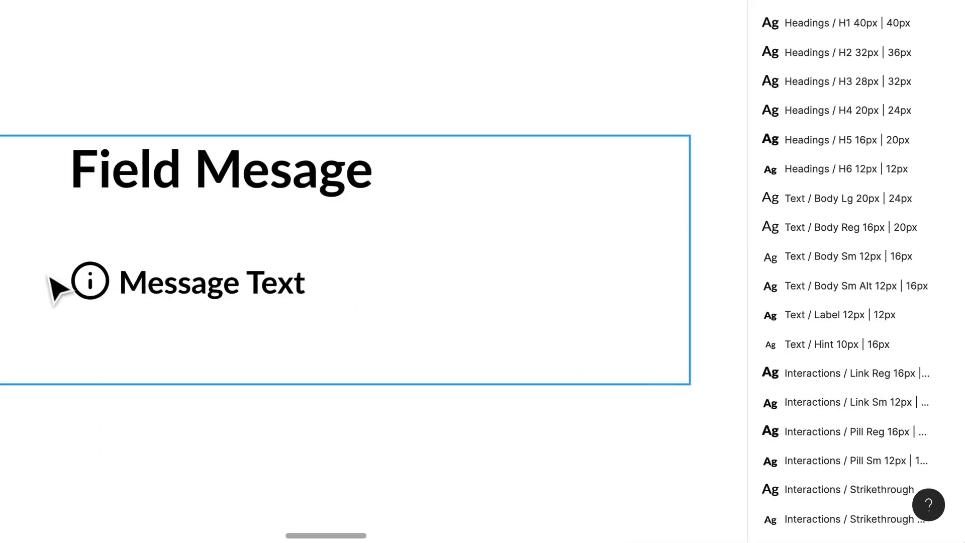
# - Return to the .Label component and select its Label Right Content group
pyautogui.moveTo(336, 305); pyautogui.dragTo(832, 254)
pyautogui.moveTo(433, 275); pyautogui.dragTo(688, 285)
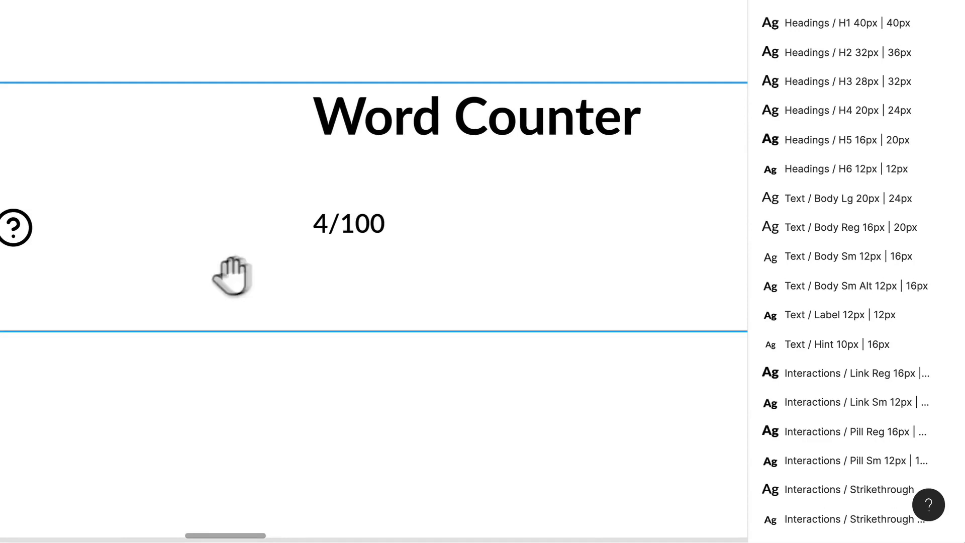
pyautogui.moveTo(232, 276); pyautogui.dragTo(641, 267)
pyautogui.moveTo(346, 275); pyautogui.dragTo(542, 260)
pyautogui.click(555, 238)
pyautogui.click(578, 216)
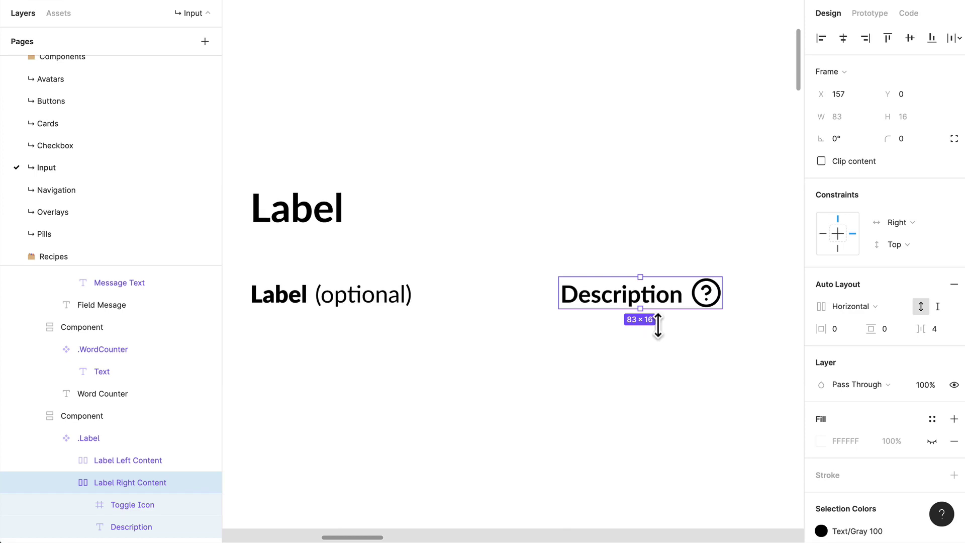
# - Inspect Label Left Content with its nested text layers, and select the Description text within Label Right Content
pyautogui.click(388, 318)
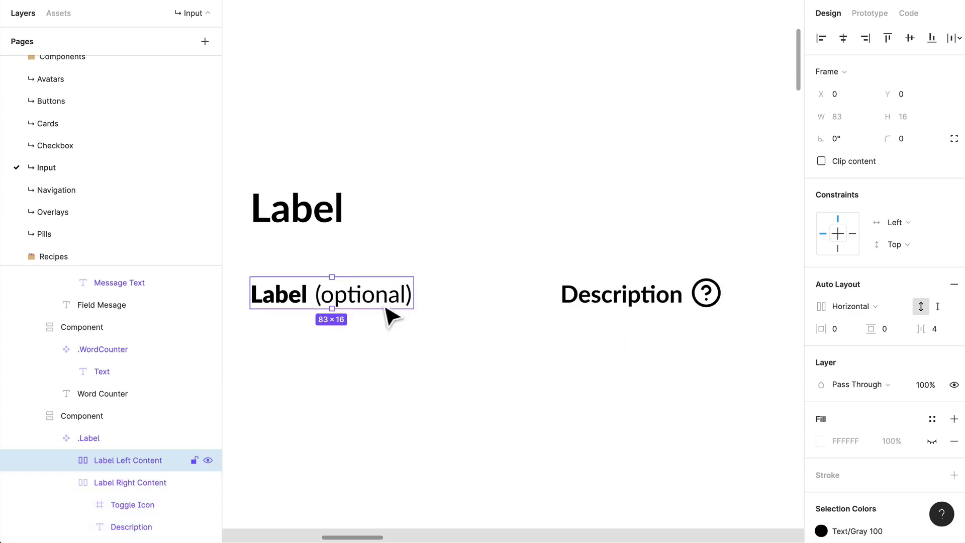
pyautogui.doubleClick(394, 308)
pyautogui.click(646, 313)
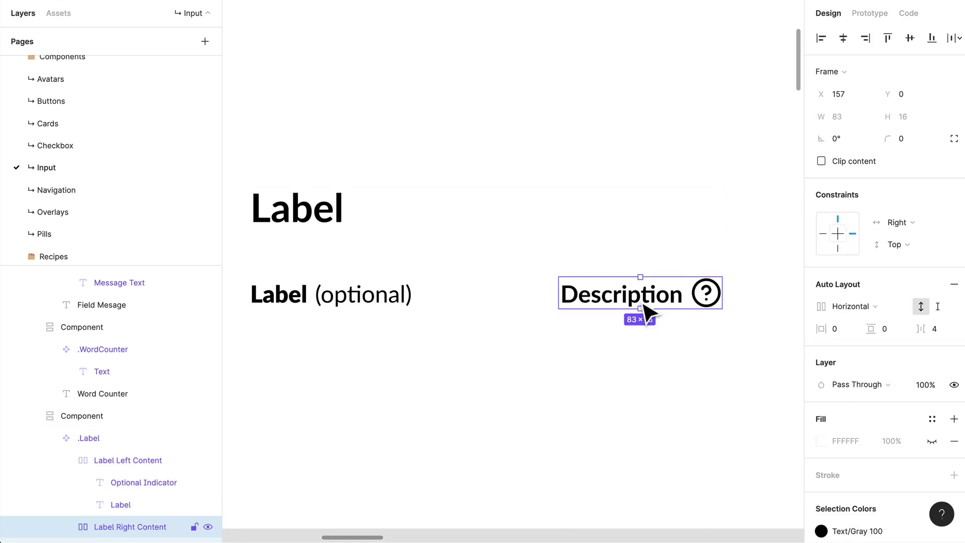
pyautogui.click(582, 310)
# - Select the Placeholder Unselected component in the Input frame and drill down to its nested .Input instance
pyautogui.scroll(-3, 491, 366)
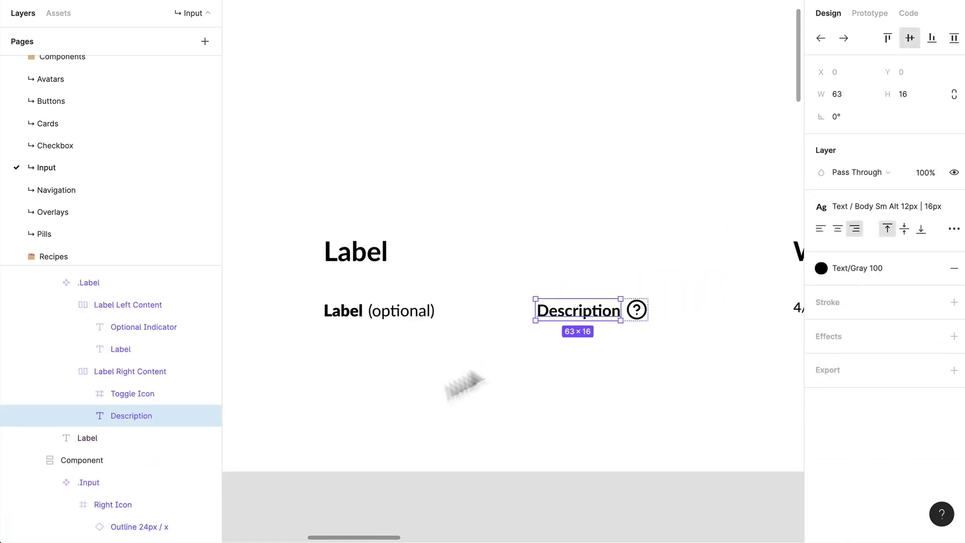
pyautogui.moveTo(373, 424); pyautogui.dragTo(710, 270)
pyautogui.scroll(-5, 581, 345)
pyautogui.moveTo(464, 418); pyautogui.dragTo(498, 270)
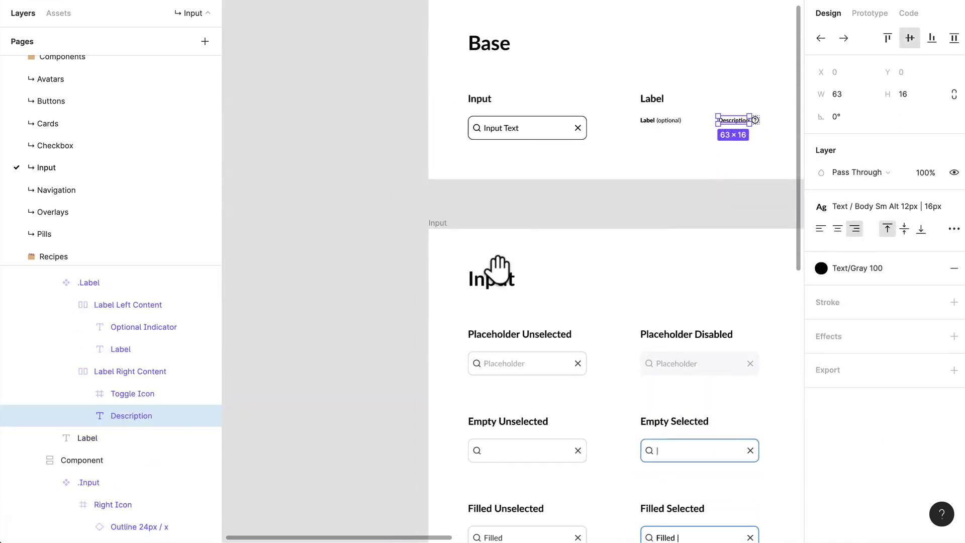
pyautogui.moveTo(549, 237); pyautogui.dragTo(463, 151)
pyautogui.moveTo(518, 243); pyautogui.dragTo(538, 182)
pyautogui.scroll(-3, 446, 157)
pyautogui.scroll(5, 445, 158)
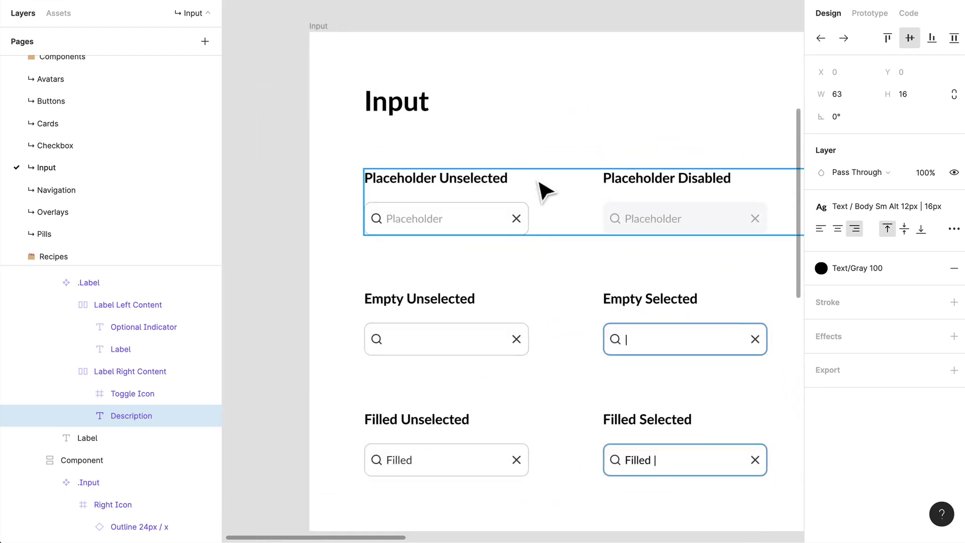
pyautogui.click(482, 228)
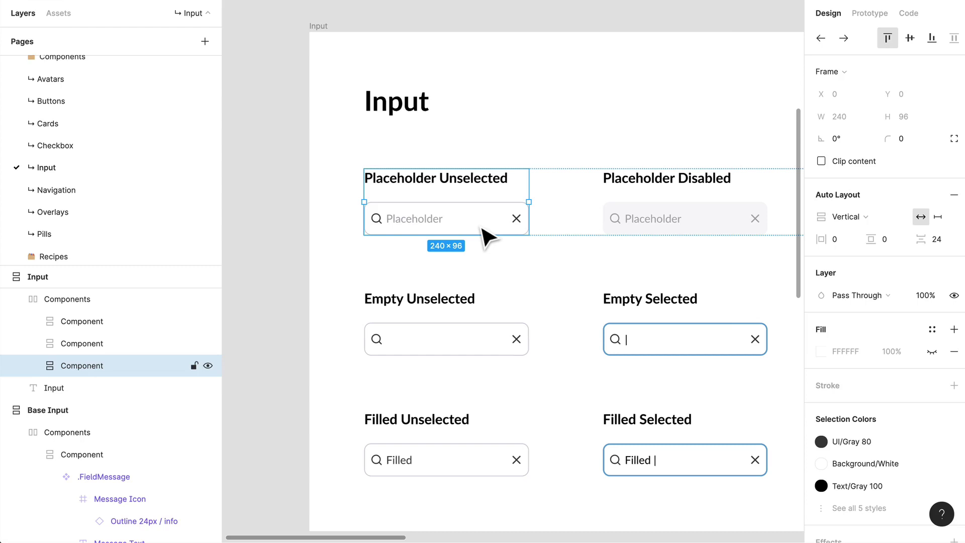
pyautogui.doubleClick(486, 234)
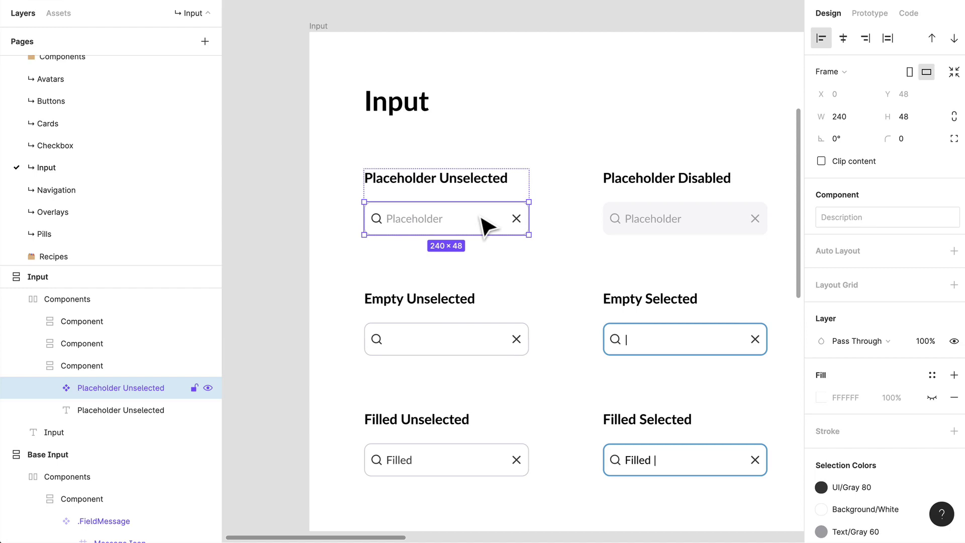
pyautogui.click(454, 232)
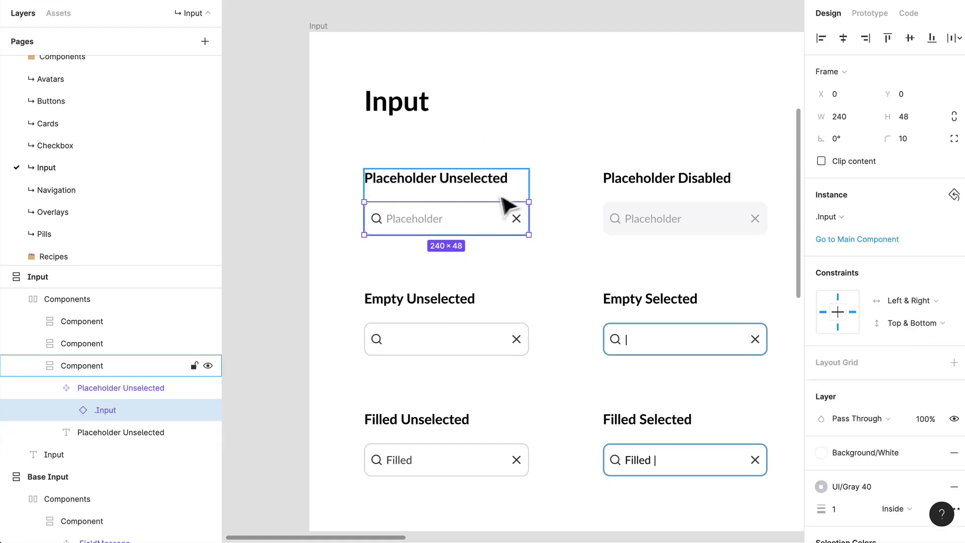
# - Examine the placeholder variants in the Input frame, including the disabled and error states
pyautogui.moveTo(668, 191); pyautogui.dragTo(368, 179)
pyautogui.scroll(-3, 370, 216)
pyautogui.moveTo(371, 218); pyautogui.dragTo(476, 198)
pyautogui.moveTo(666, 202); pyautogui.dragTo(356, 209)
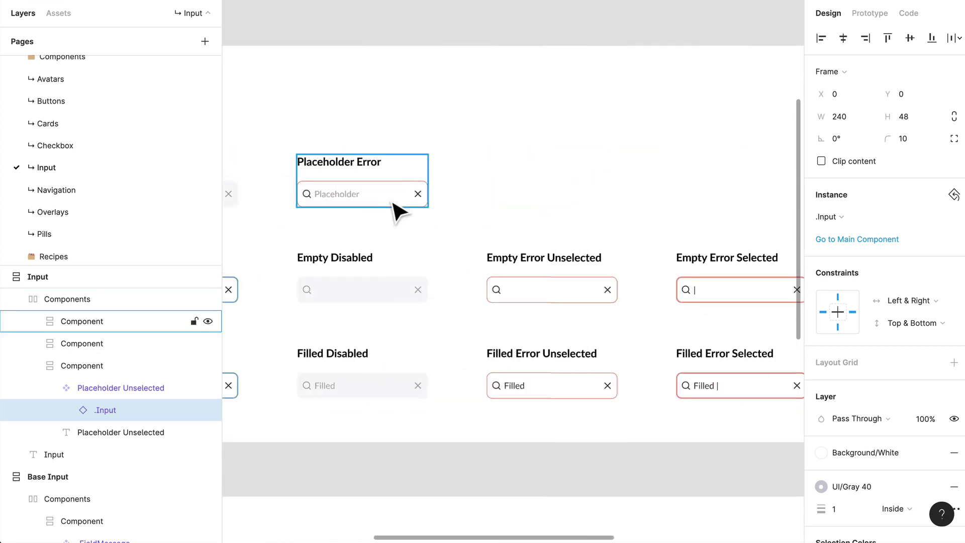
pyautogui.hscroll(-10, 397, 209)
pyautogui.scroll(-1, 397, 209)
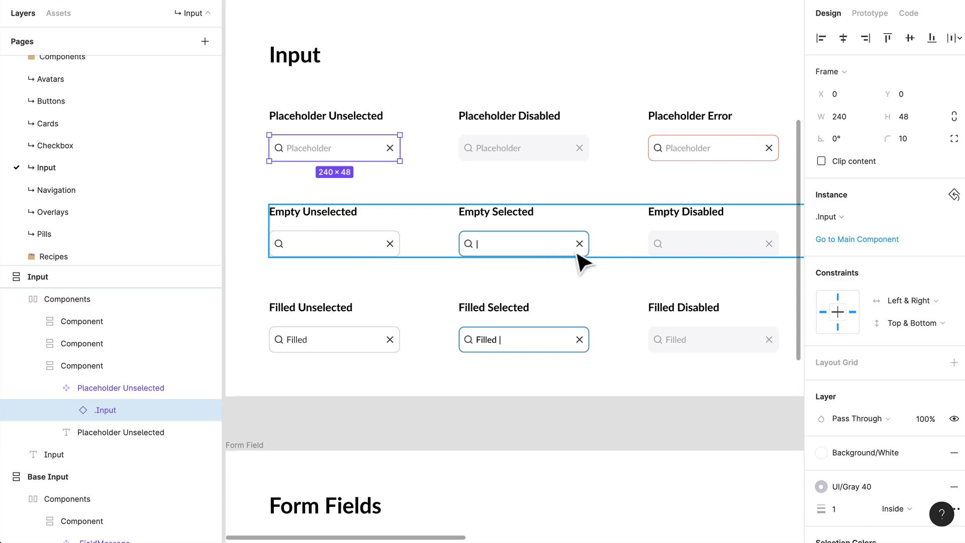
# - Examine the empty and filled input variants across their selected, disabled and error states
pyautogui.moveTo(583, 261); pyautogui.dragTo(520, 251)
pyautogui.moveTo(672, 243); pyautogui.dragTo(372, 261)
pyautogui.moveTo(662, 267); pyautogui.dragTo(454, 267)
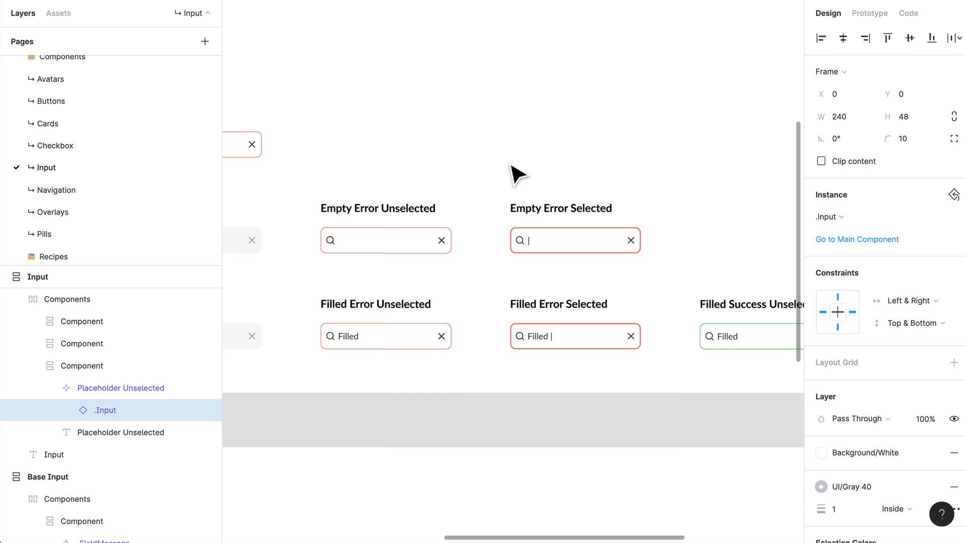
pyautogui.moveTo(487, 186); pyautogui.dragTo(731, 79)
pyautogui.moveTo(534, 202); pyautogui.dragTo(598, 190)
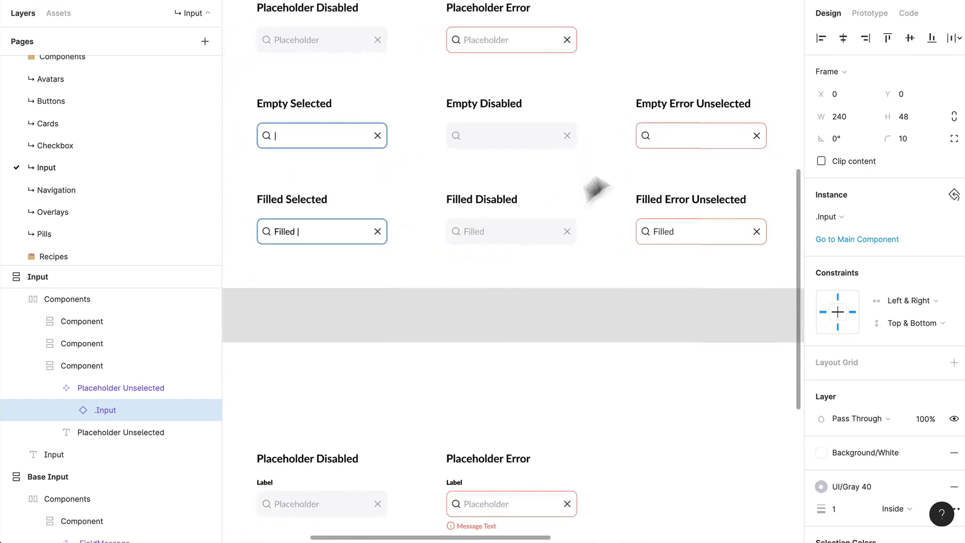
pyautogui.moveTo(371, 263); pyautogui.dragTo(571, 252)
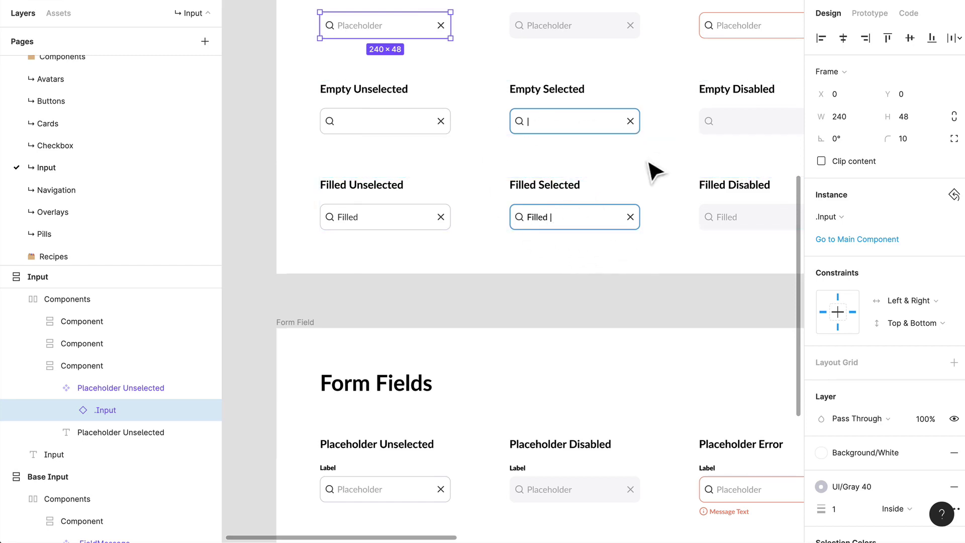
# - Select the Empty Disabled component in the Input frame to inspect its properties, and clear the selection
pyautogui.hscroll(5, 603, 133)
pyautogui.scroll(2, 603, 133)
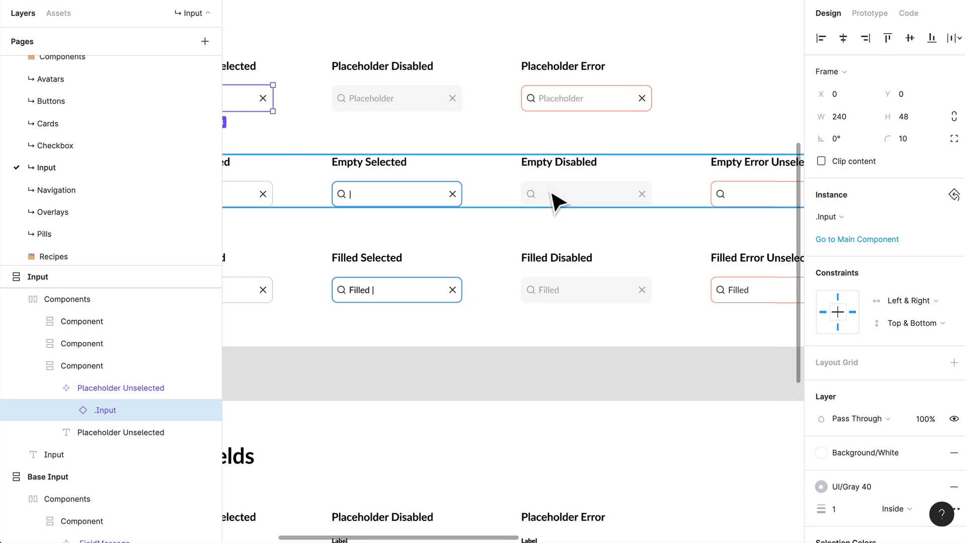
pyautogui.click(556, 202)
pyautogui.click(555, 202)
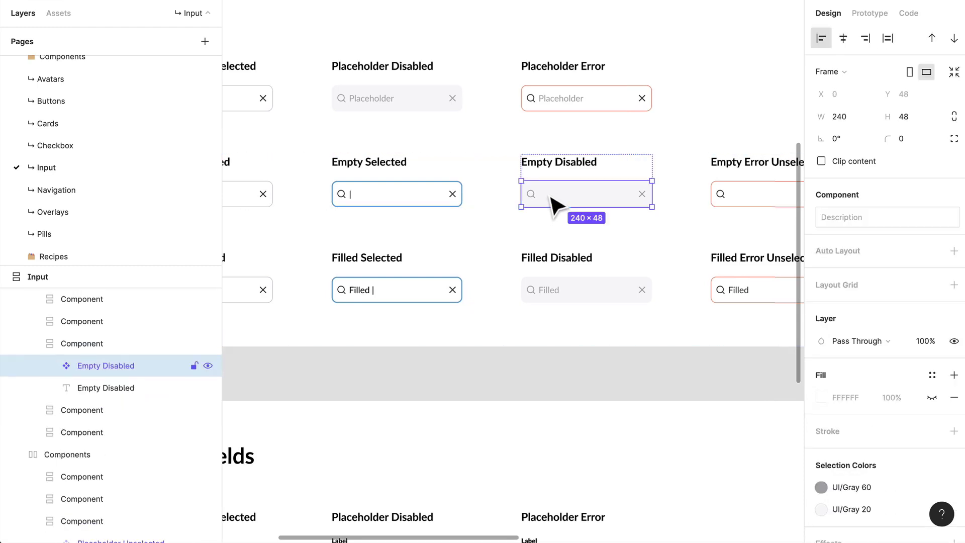
pyautogui.click(434, 252)
# - Examine the row of filled inputs from Filled Unselected through the error states to Filled Success Selected
pyautogui.moveTo(434, 252); pyautogui.dragTo(699, 209)
pyautogui.moveTo(608, 303); pyautogui.dragTo(506, 274)
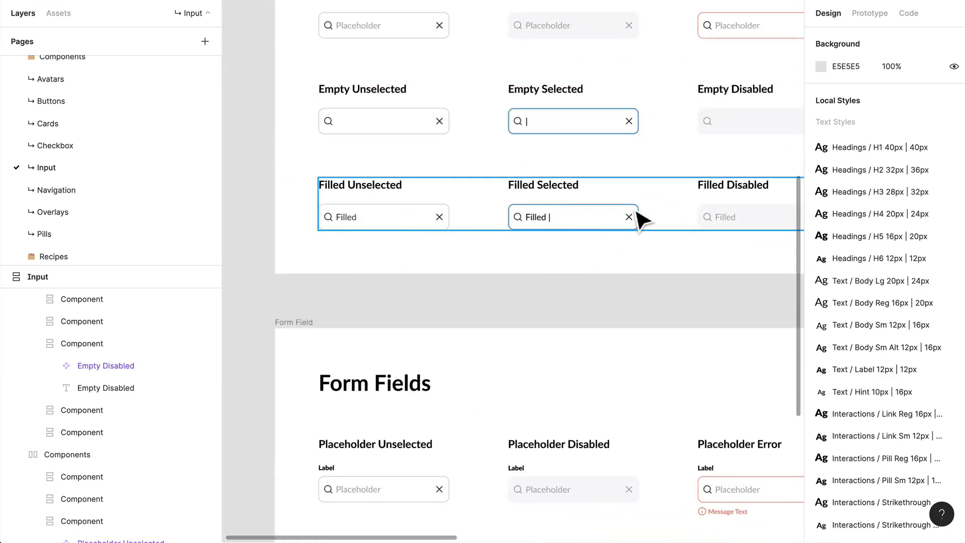
pyautogui.moveTo(628, 216); pyautogui.dragTo(392, 229)
pyautogui.hscroll(5, 621, 243)
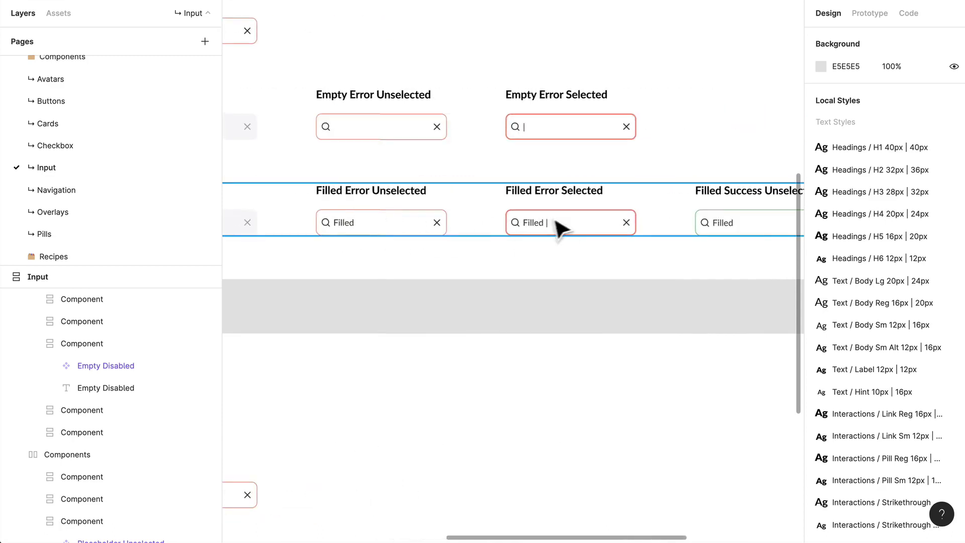
pyautogui.hscroll(4, 556, 226)
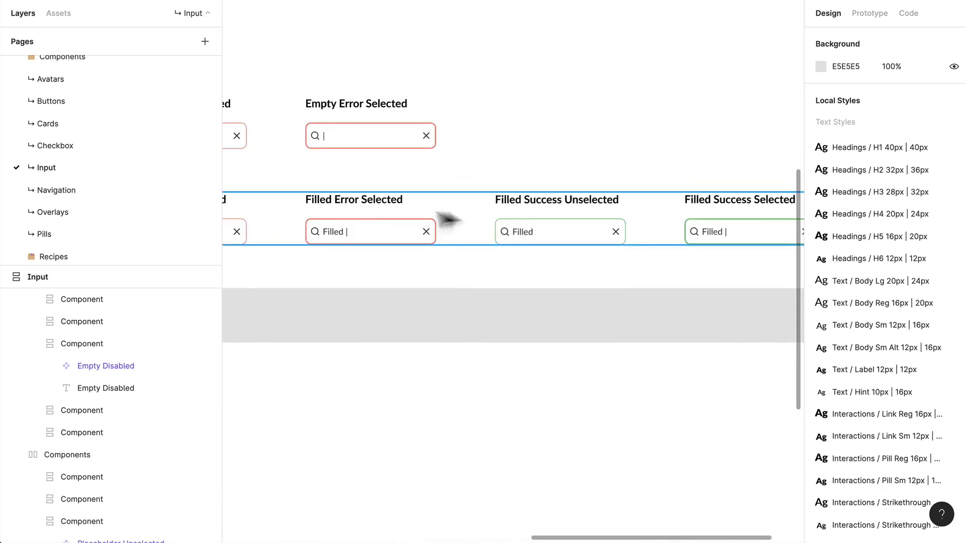
pyautogui.hscroll(1, 459, 217)
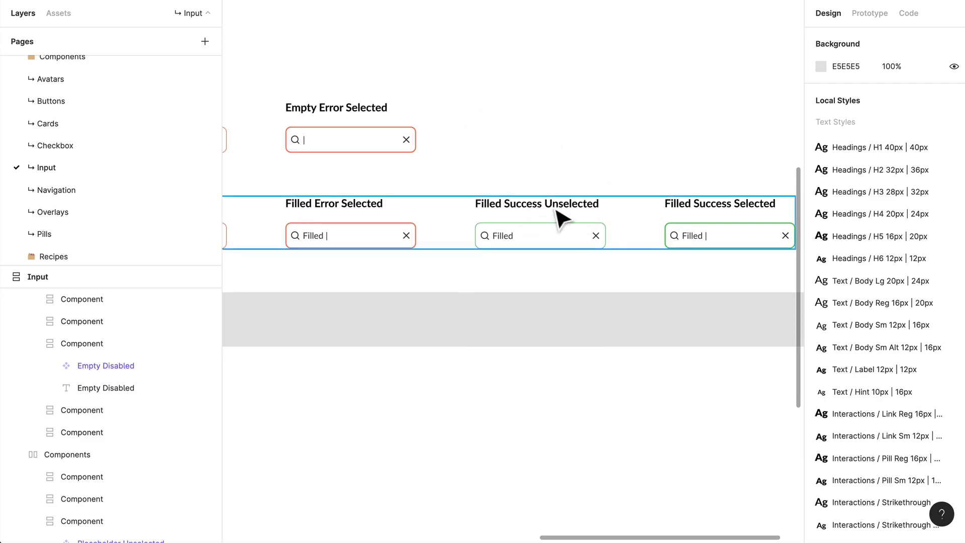
pyautogui.hscroll(5, 689, 246)
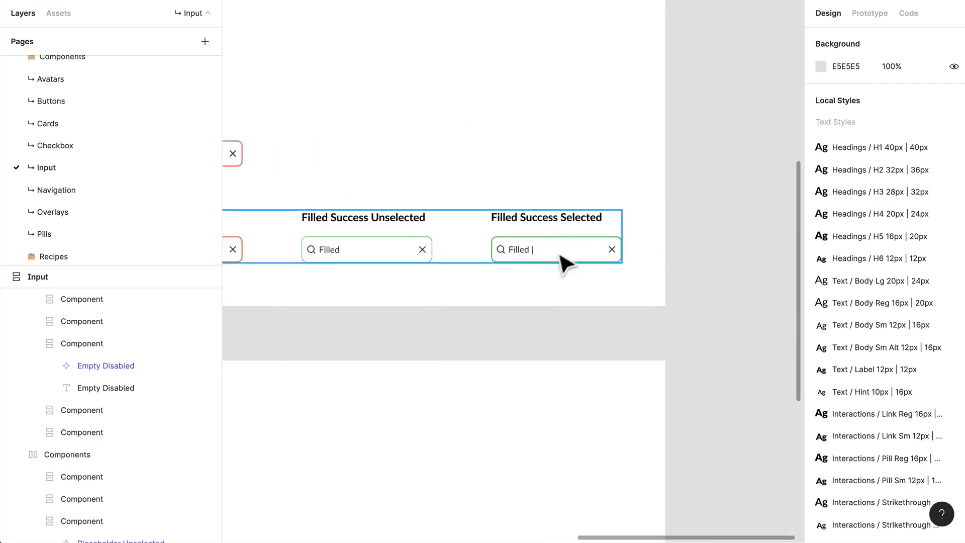
pyautogui.scroll(3, 523, 256)
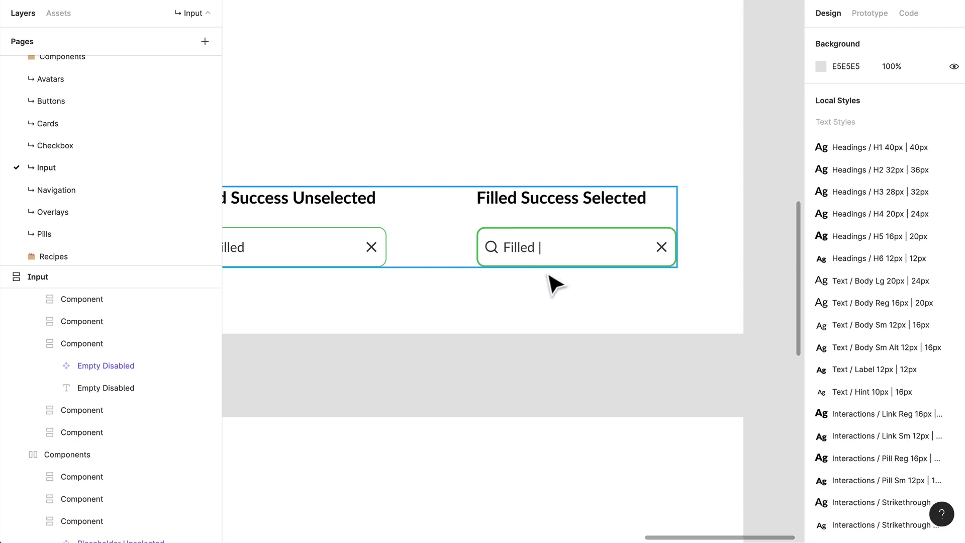
# - Select the Placeholder Unselected group under Form Fields, and select the whole row of empty form fields
pyautogui.scroll(-5, 428, 258)
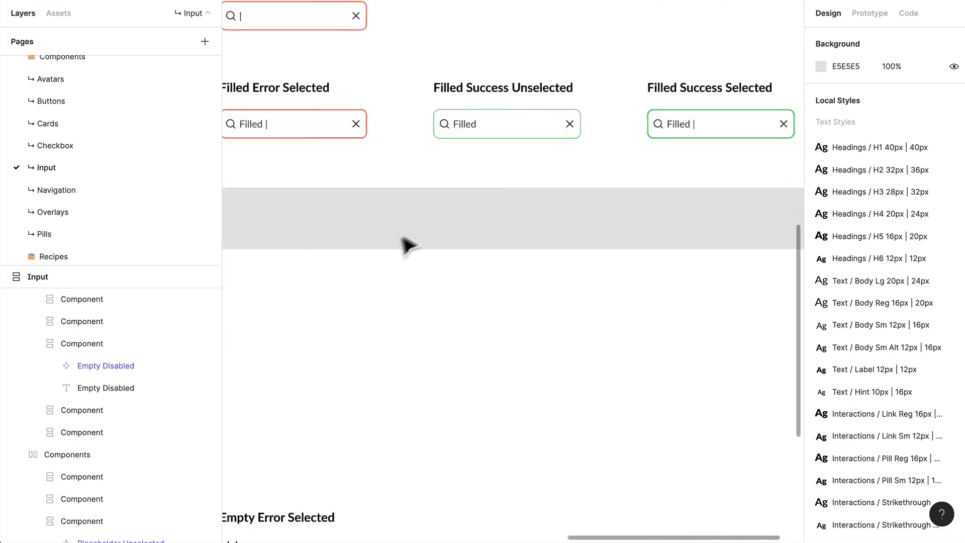
pyautogui.scroll(10, 407, 245)
pyautogui.hscroll(-5, 408, 245)
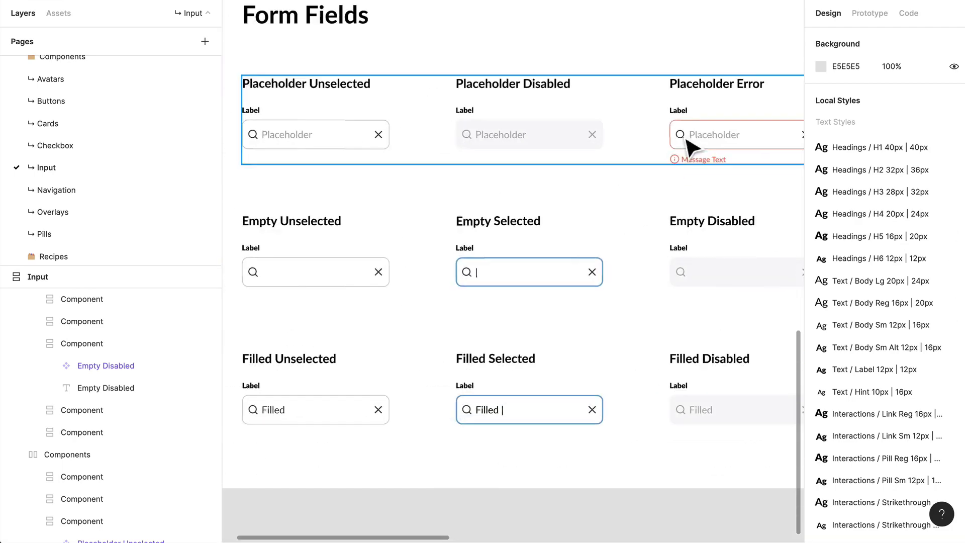
pyautogui.moveTo(586, 244); pyautogui.dragTo(601, 255)
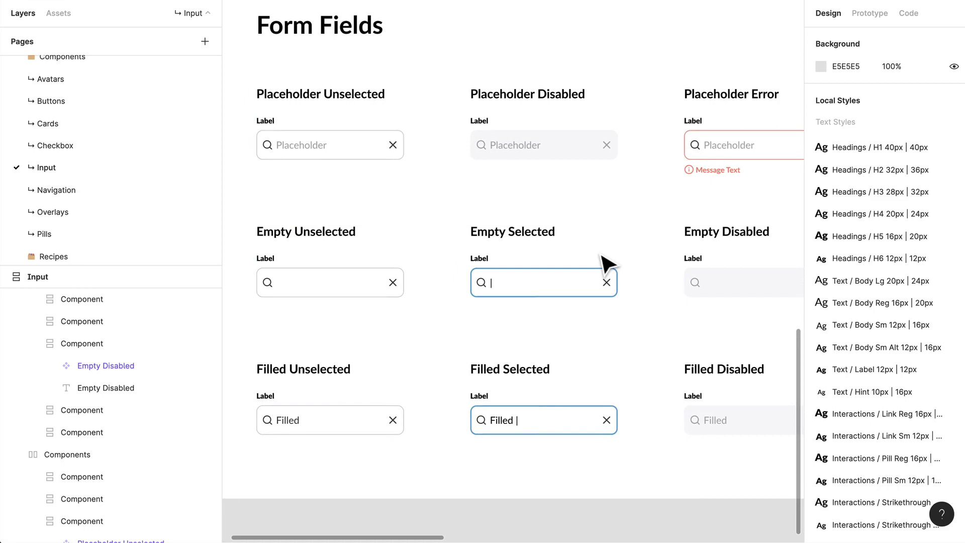
pyautogui.click(328, 135)
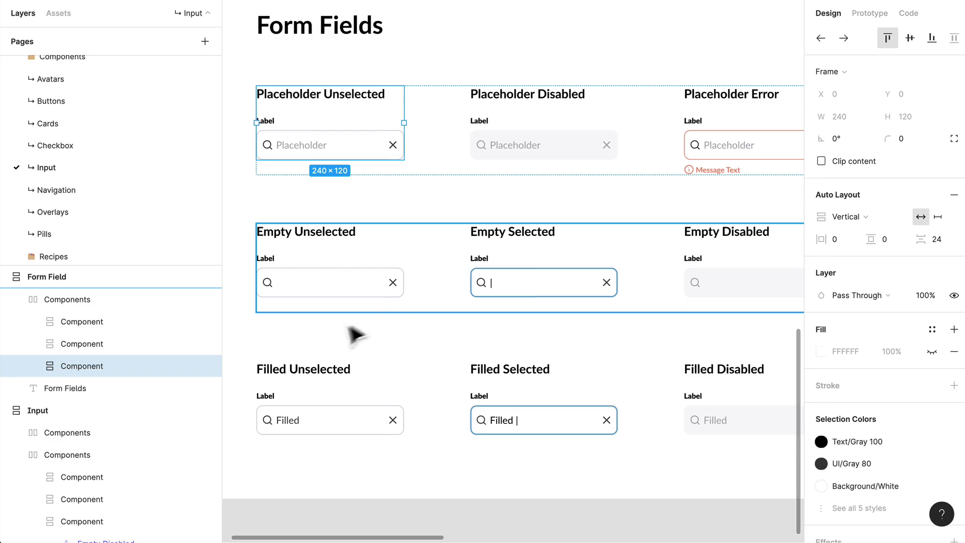
pyautogui.click(360, 262)
# - Compare the variants in the Form Field frame with the matching ones in the Input frame
pyautogui.moveTo(425, 381); pyautogui.dragTo(447, 323)
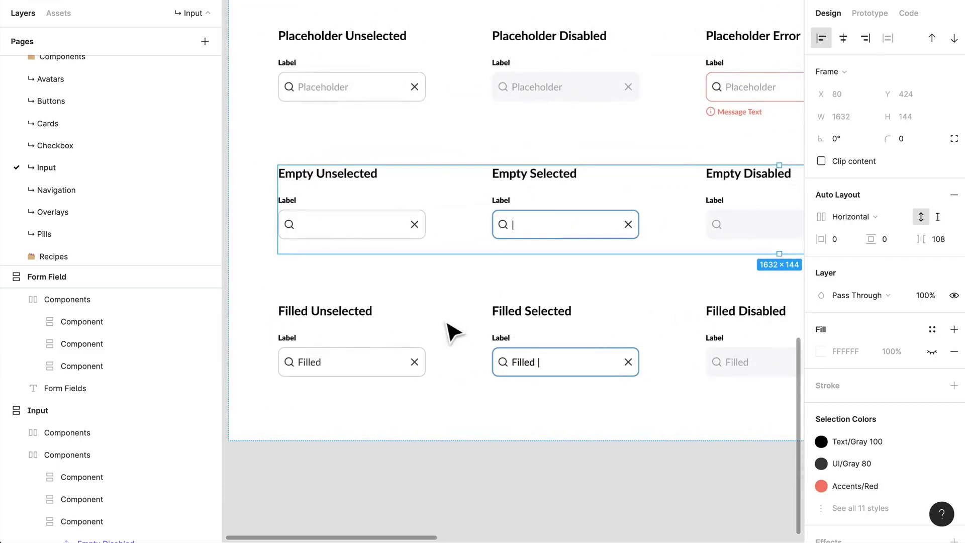
pyautogui.hscroll(2, 537, 322)
pyautogui.scroll(2, 537, 322)
pyautogui.scroll(-5, 563, 329)
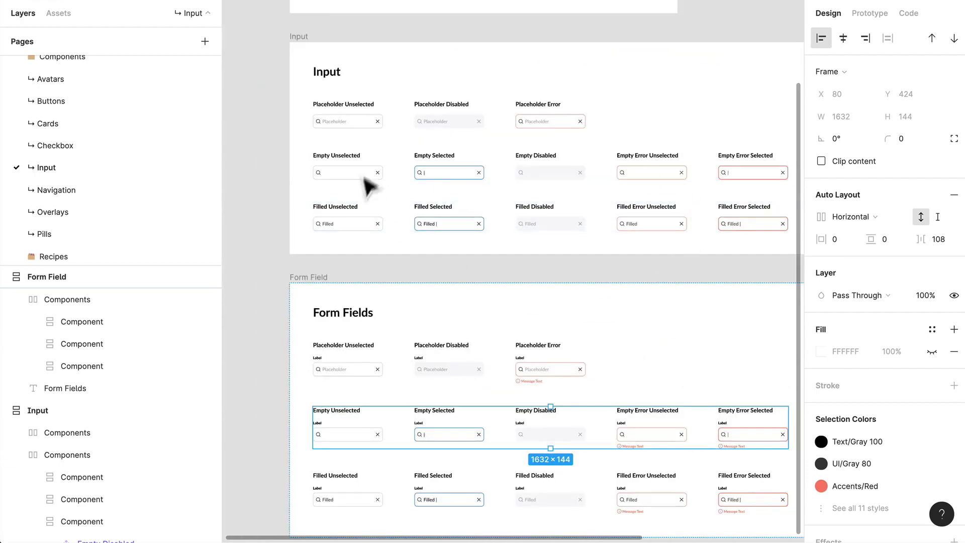
pyautogui.scroll(-2, 551, 370)
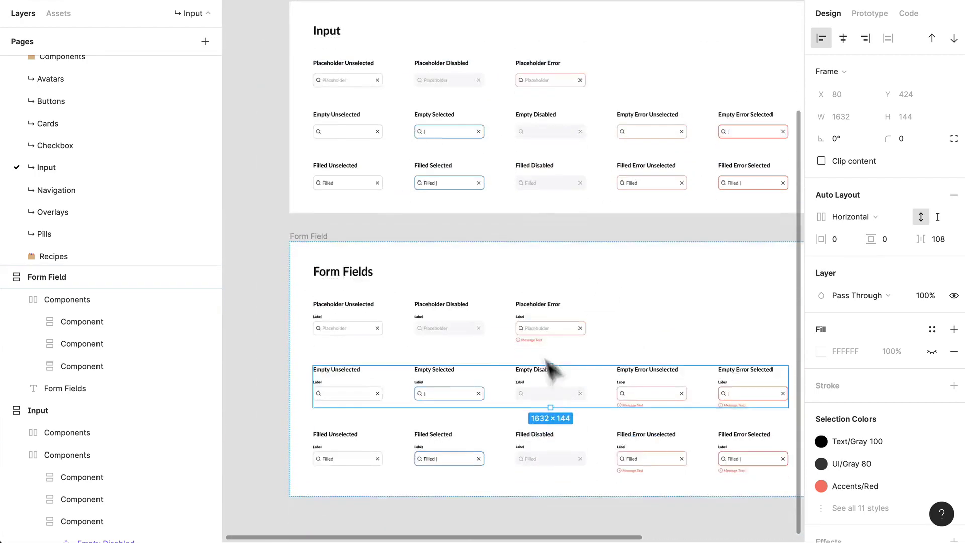
# - Examine the labels and message texts on the Filled Error and Filled Success form fields at close range
pyautogui.scroll(-2, 553, 362)
pyautogui.moveTo(614, 338); pyautogui.dragTo(409, 345)
pyautogui.scroll(5, 572, 292)
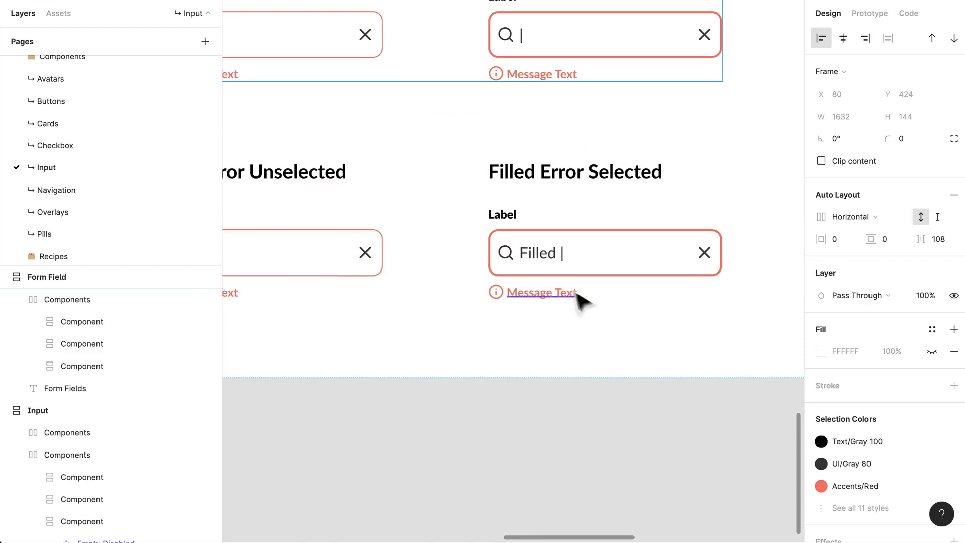
pyautogui.moveTo(685, 335); pyautogui.dragTo(306, 310)
pyautogui.moveTo(686, 307); pyautogui.dragTo(410, 314)
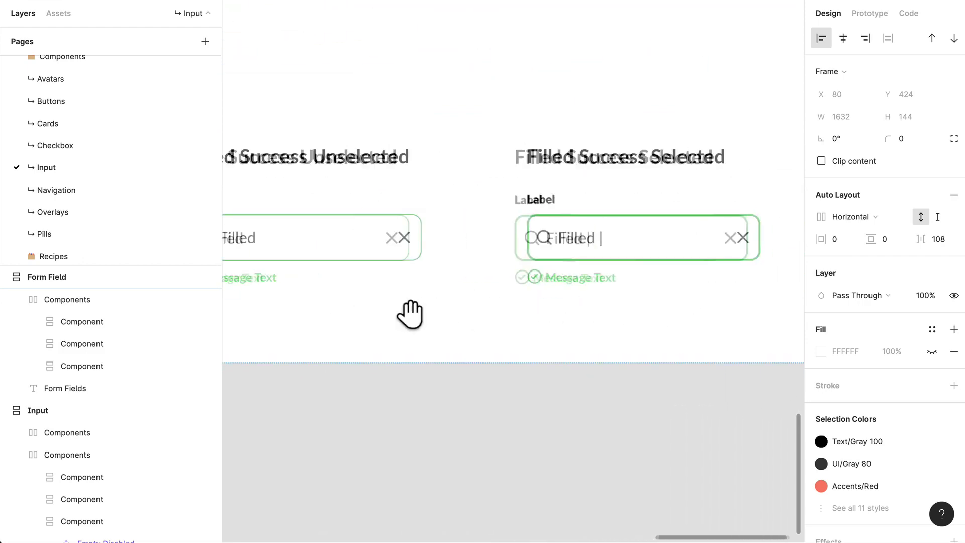
# - Examine the filled form fields from Filled Success Selected back through Filled Error Selected to the Unselected column
pyautogui.hscroll(-1, 502, 296)
pyautogui.hscroll(-8, 553, 287)
pyautogui.scroll(-2, 553, 286)
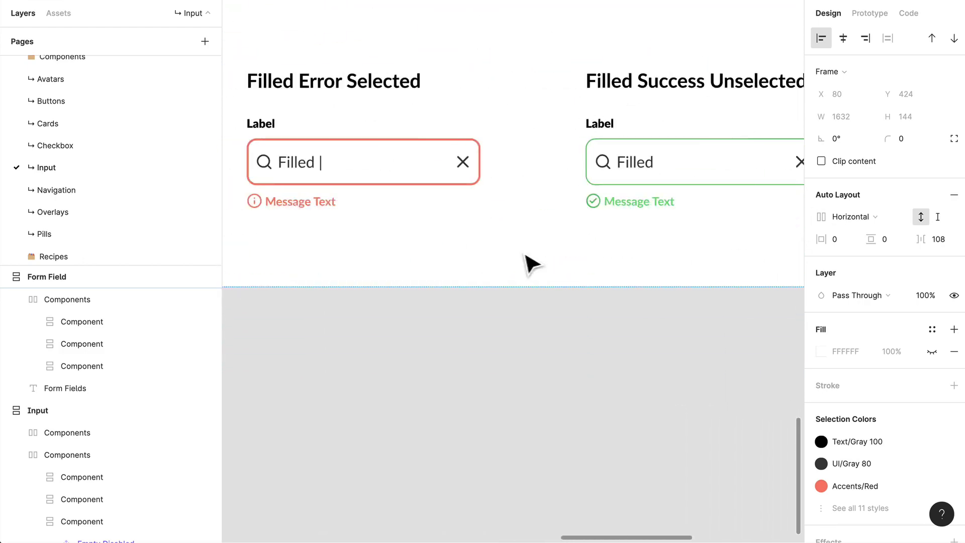
pyautogui.moveTo(525, 255); pyautogui.dragTo(614, 308)
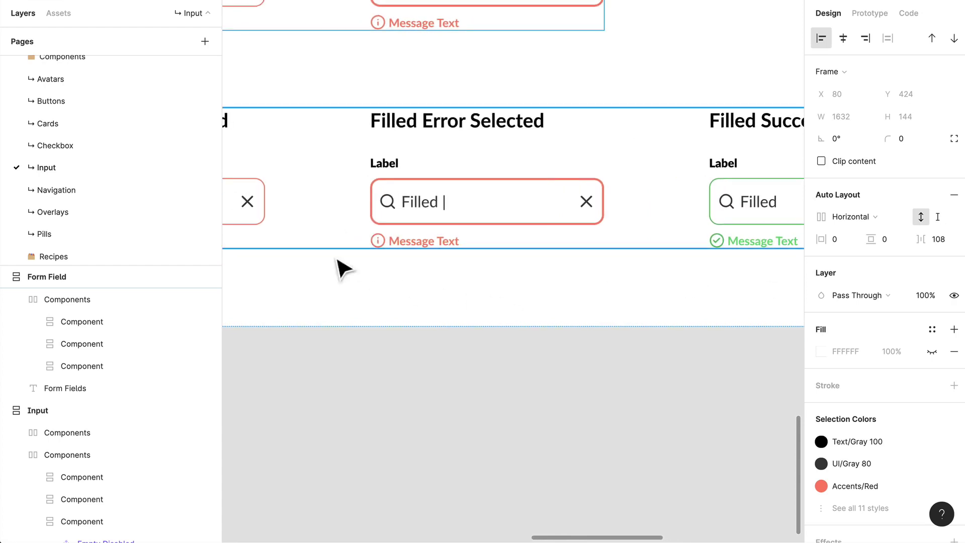
pyautogui.scroll(1, 534, 242)
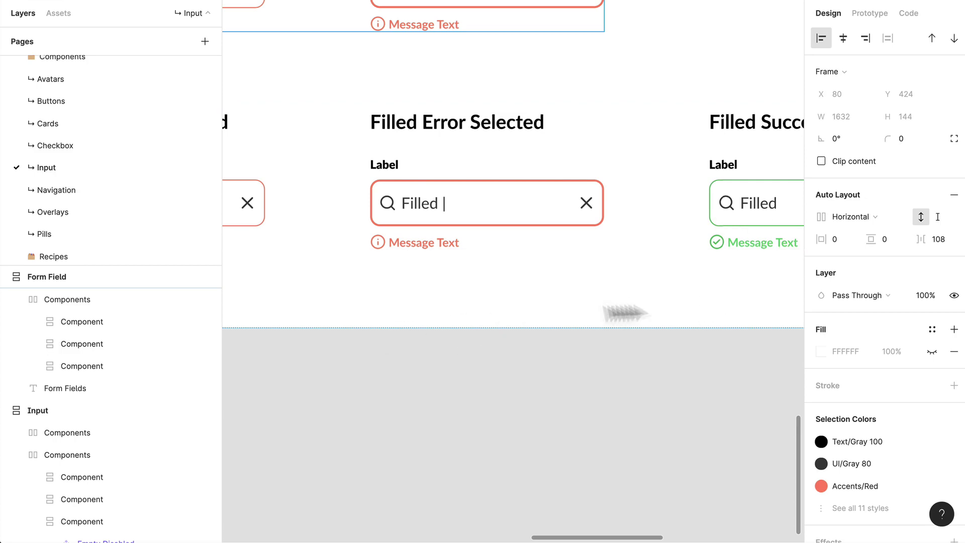
pyautogui.moveTo(400, 260); pyautogui.dragTo(769, 323)
pyautogui.scroll(-5, 441, 276)
pyautogui.moveTo(382, 288); pyautogui.dragTo(654, 274)
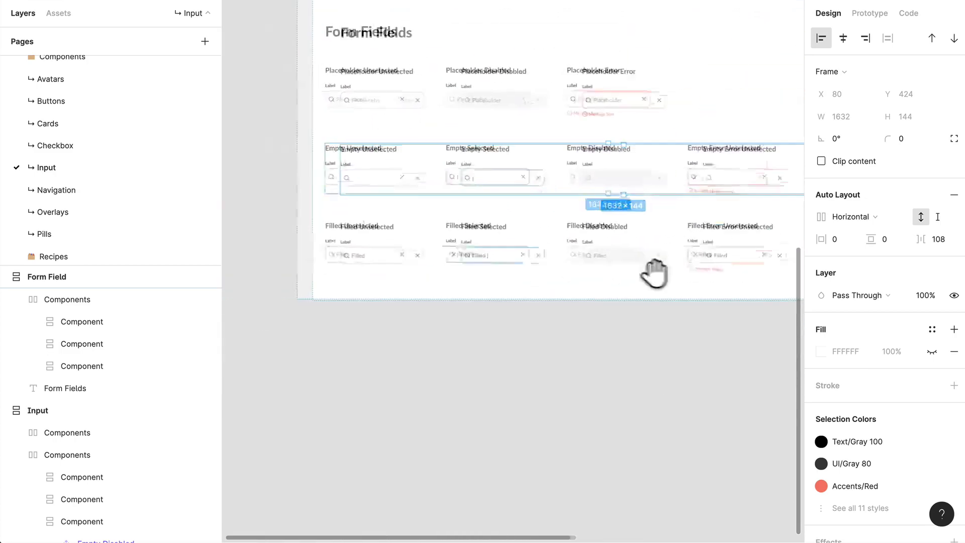
pyautogui.scroll(5, 379, 194)
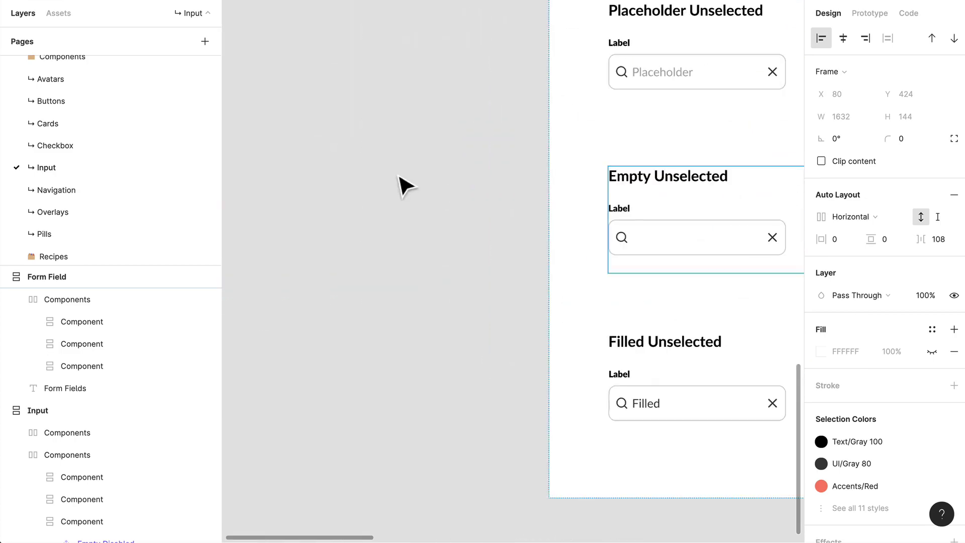
# - Inspect the component under the Filled Unselected heading in the Form Field frame, and clear the selection
pyautogui.click(685, 405)
pyautogui.click(686, 405)
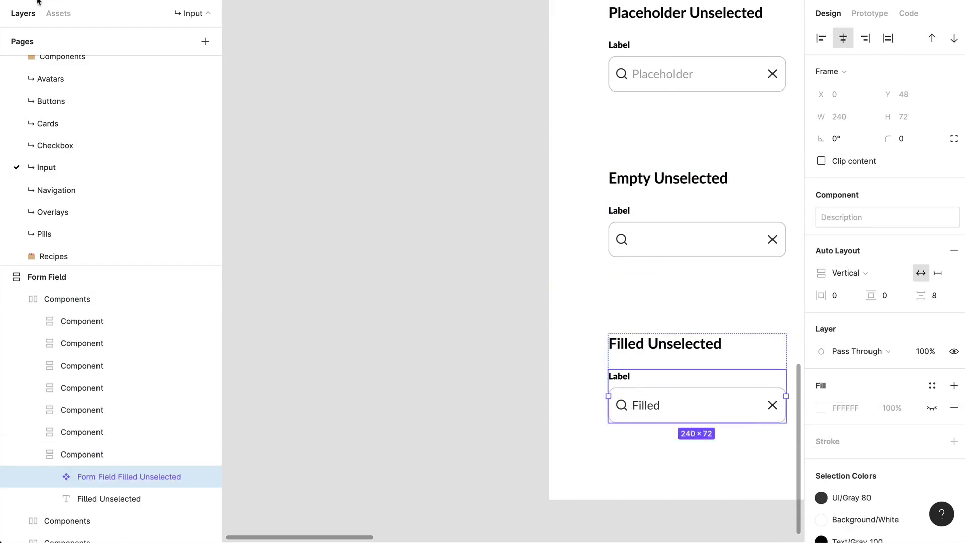
pyautogui.click(337, 232)
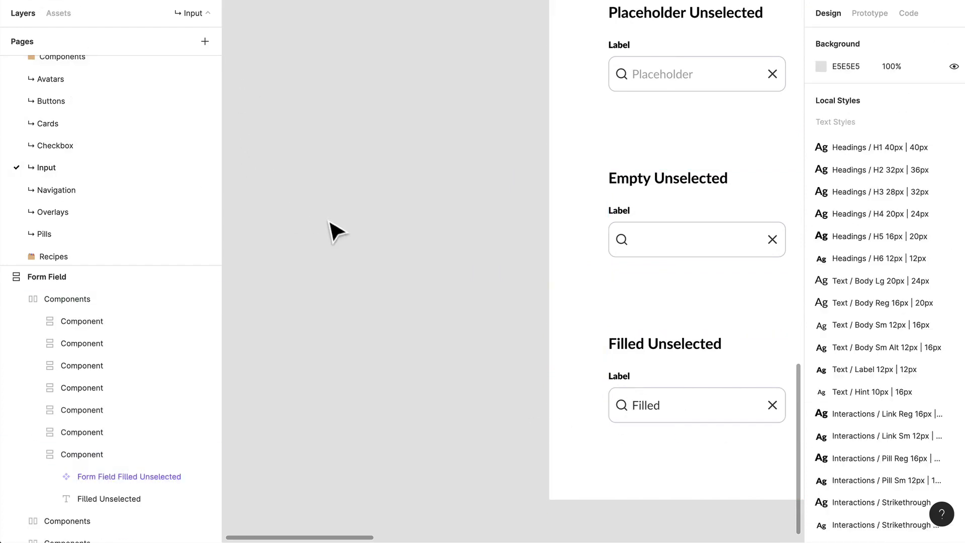
# - Show the file's local components library and collapse the Buttons category
pyautogui.click(53, 15)
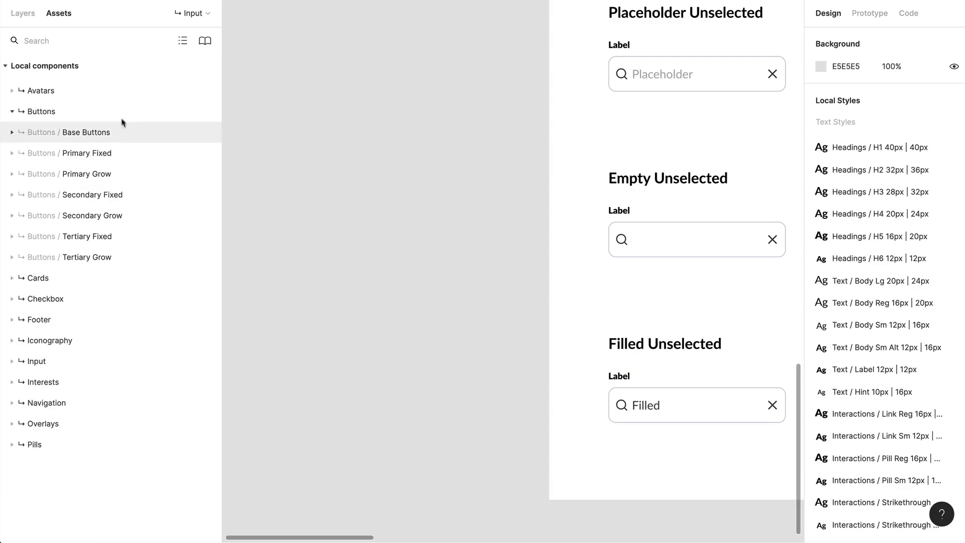
pyautogui.click(113, 95)
pyautogui.click(112, 105)
pyautogui.click(112, 92)
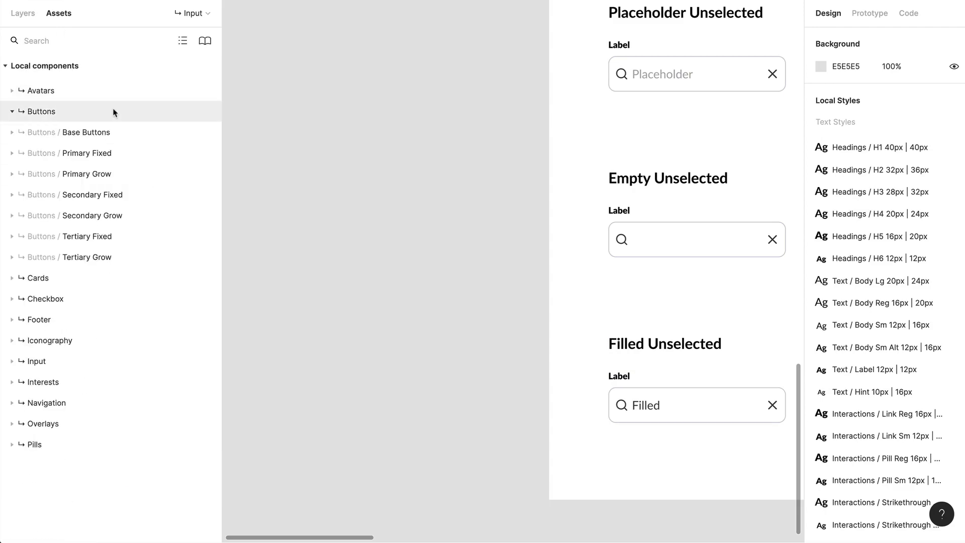
pyautogui.click(112, 110)
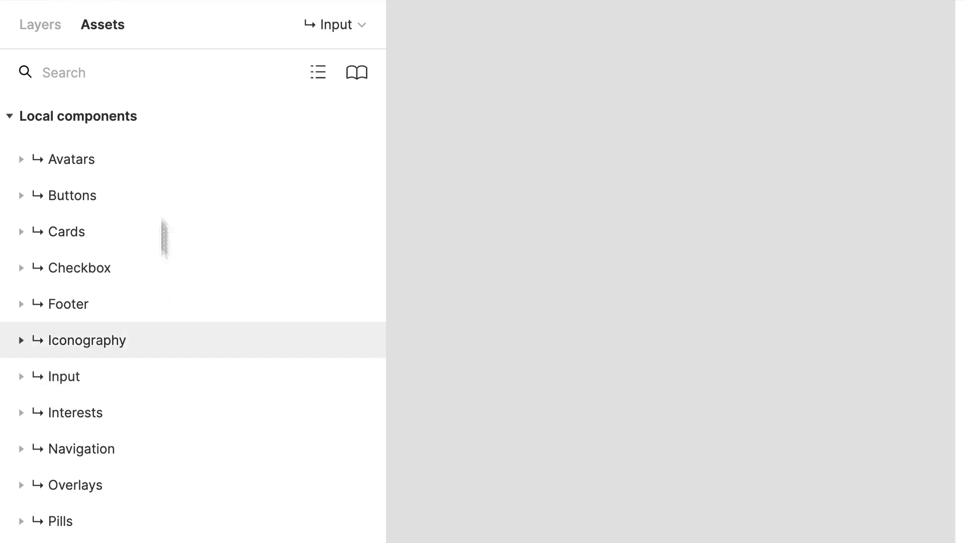
# - Search the local components for "input", look through the matching components, and clear the search
pyautogui.click(127, 61)
pyautogui.write('input')
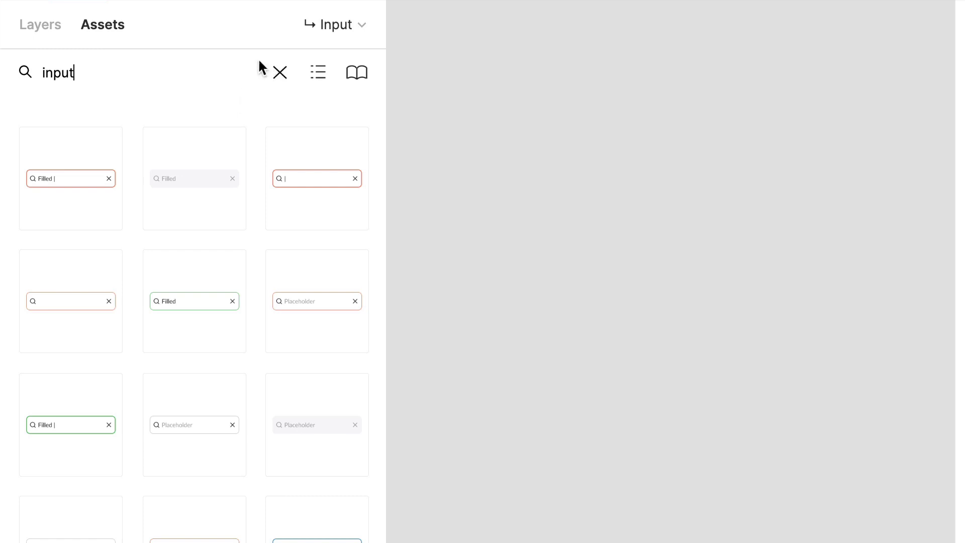
pyautogui.scroll(-15, 206, 352)
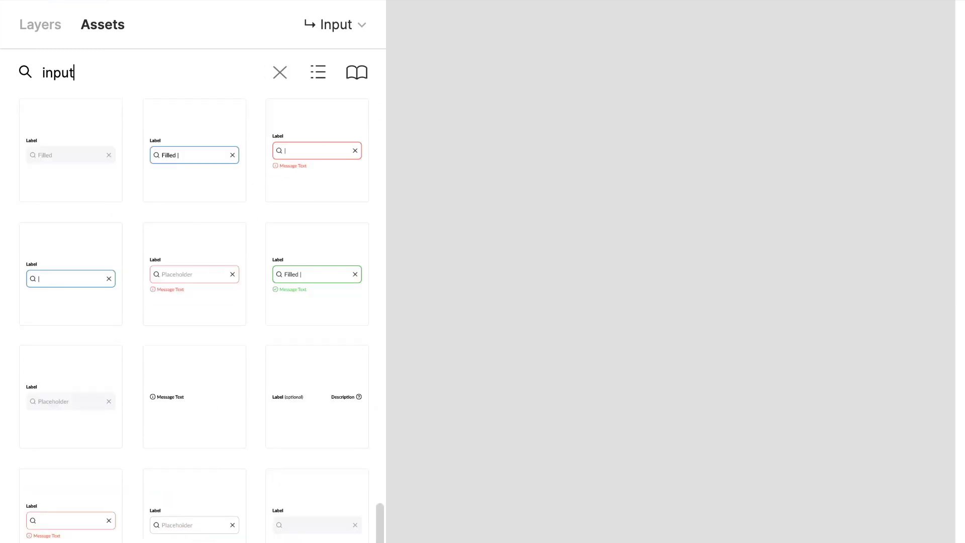
pyautogui.scroll(15, 196, 503)
pyautogui.click(274, 72)
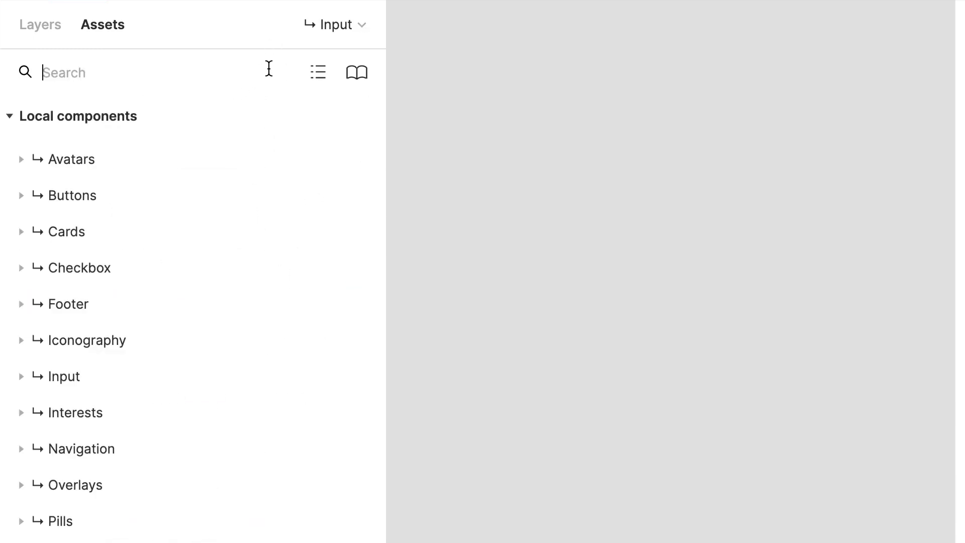
# - Expand the Input category of the local components, collapse its Input group and expand its Form Field group
pyautogui.scroll(-2, 80, 397)
pyautogui.click(93, 278)
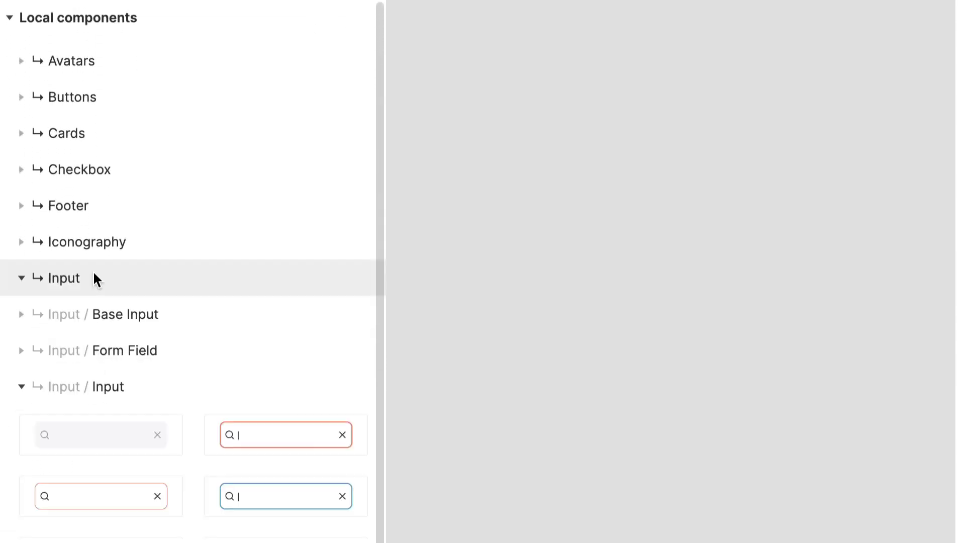
pyautogui.click(207, 390)
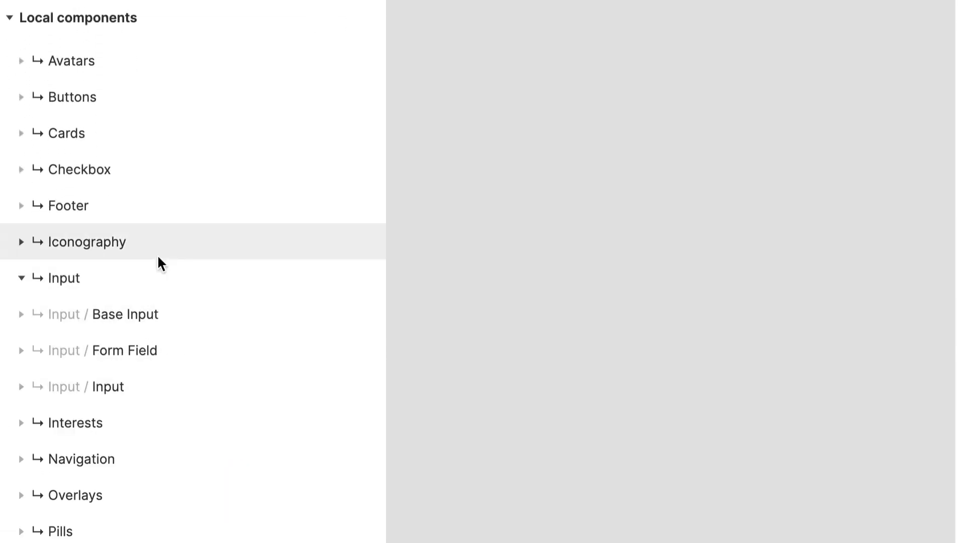
pyautogui.click(154, 350)
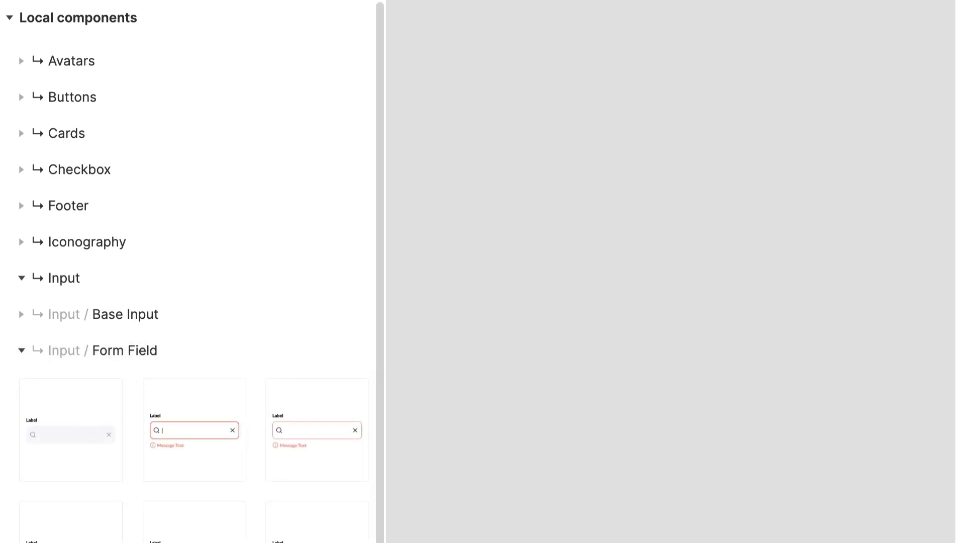
pyautogui.scroll(-5, 193, 272)
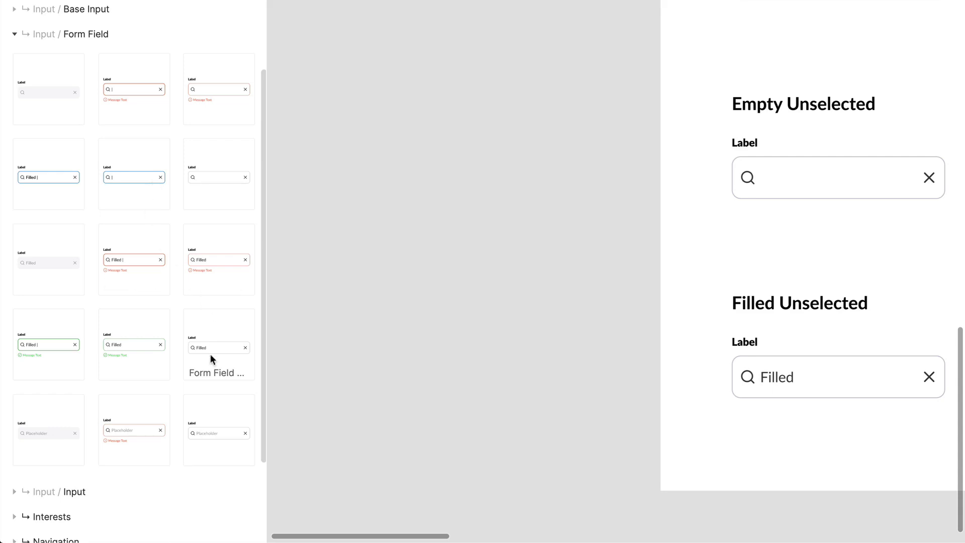
# - Place a Form Field Filled Unselected instance on the empty canvas beside the Form Field frame, and return to the layer list
pyautogui.moveTo(212, 351); pyautogui.dragTo(478, 155)
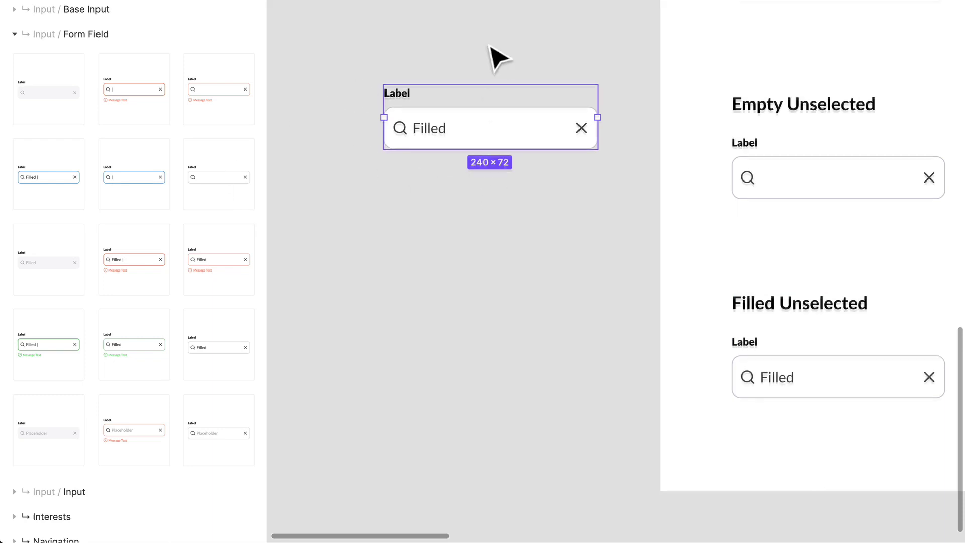
pyautogui.scroll(2, 490, 61)
pyautogui.scroll(-1, 491, 76)
pyautogui.hotkey('alt', '1')
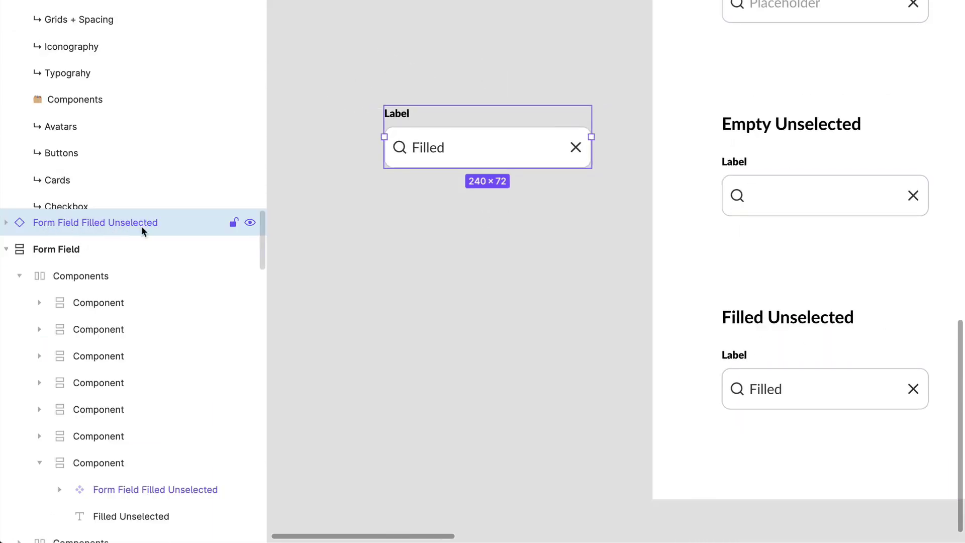
# - Expand the new form field instance's layers and change its label text to "Birth date"
pyautogui.click(6, 222)
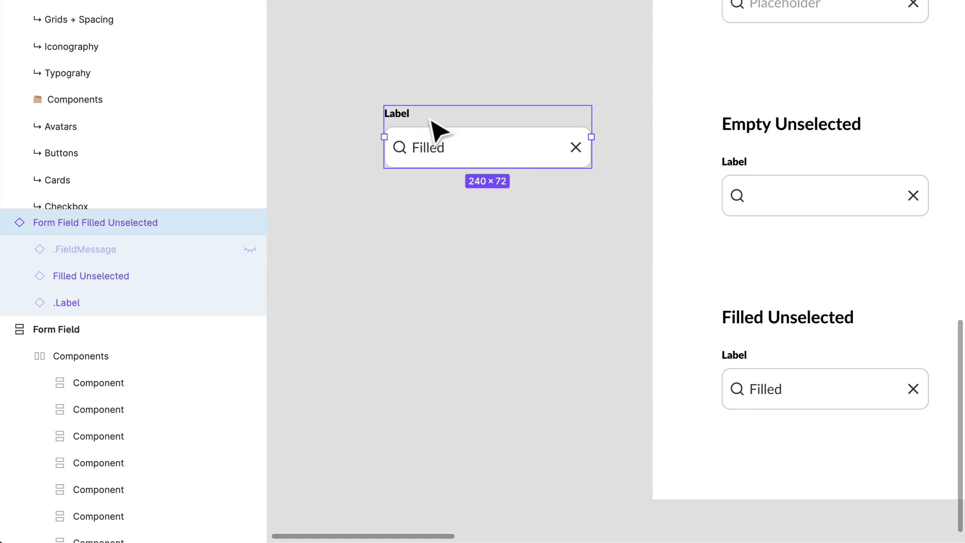
pyautogui.doubleClick(413, 115)
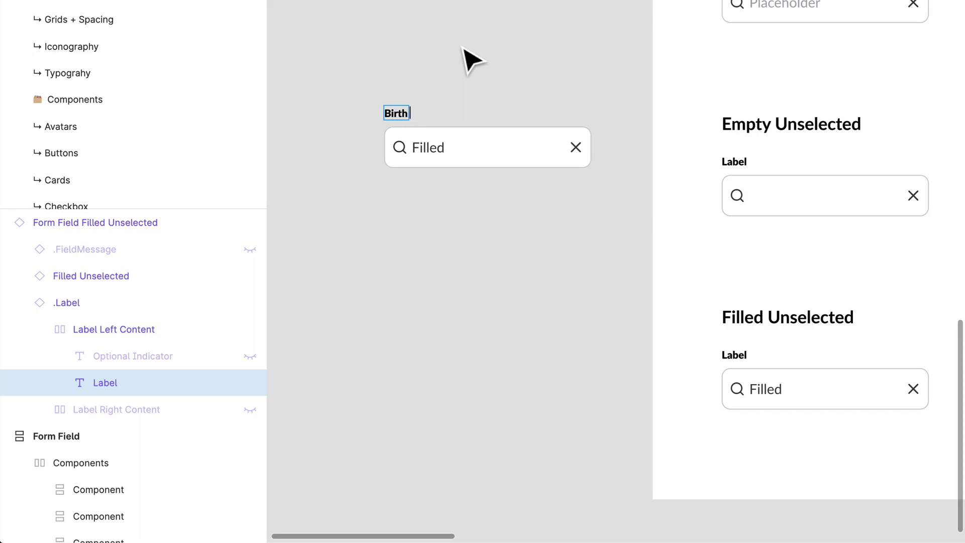
pyautogui.click(462, 51)
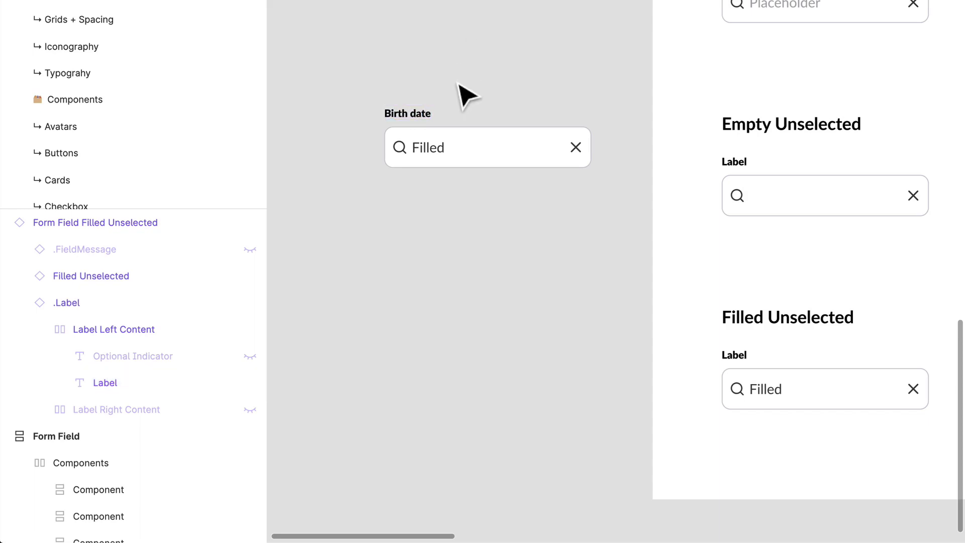
# - Hide the search icon beside the Filled text in the Birth date form field
pyautogui.scroll(5, 458, 83)
pyautogui.moveTo(554, 187); pyautogui.dragTo(622, 53)
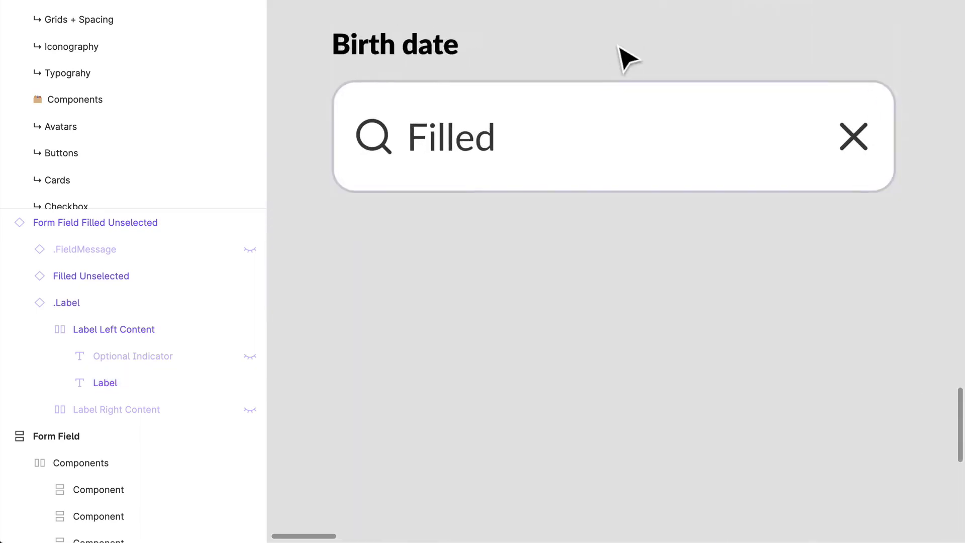
pyautogui.doubleClick(442, 160)
pyautogui.doubleClick(398, 153)
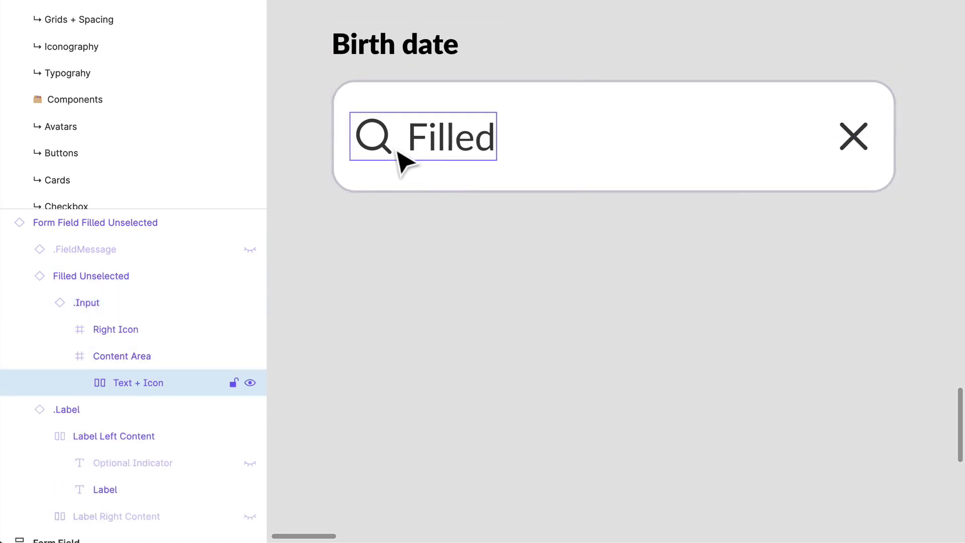
pyautogui.doubleClick(398, 154)
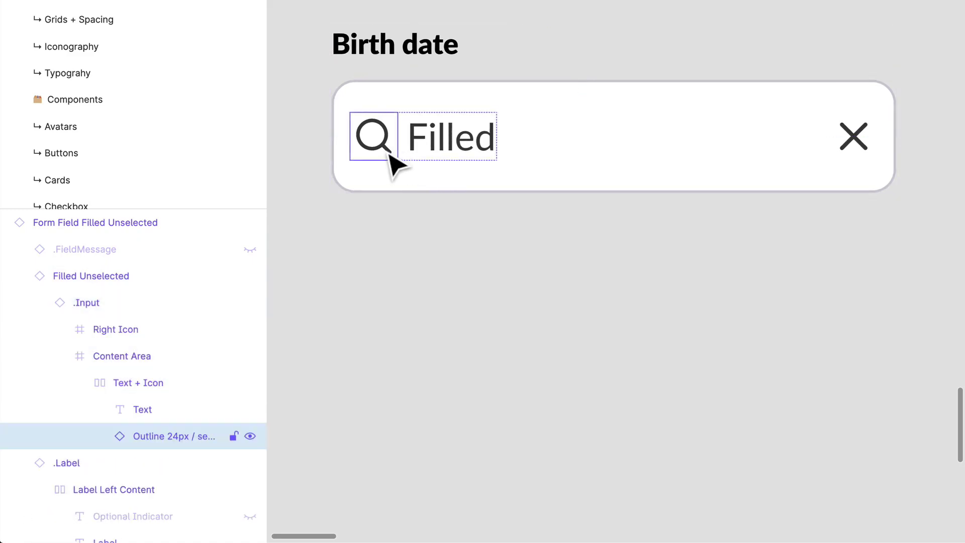
pyautogui.press('super+shift+h')
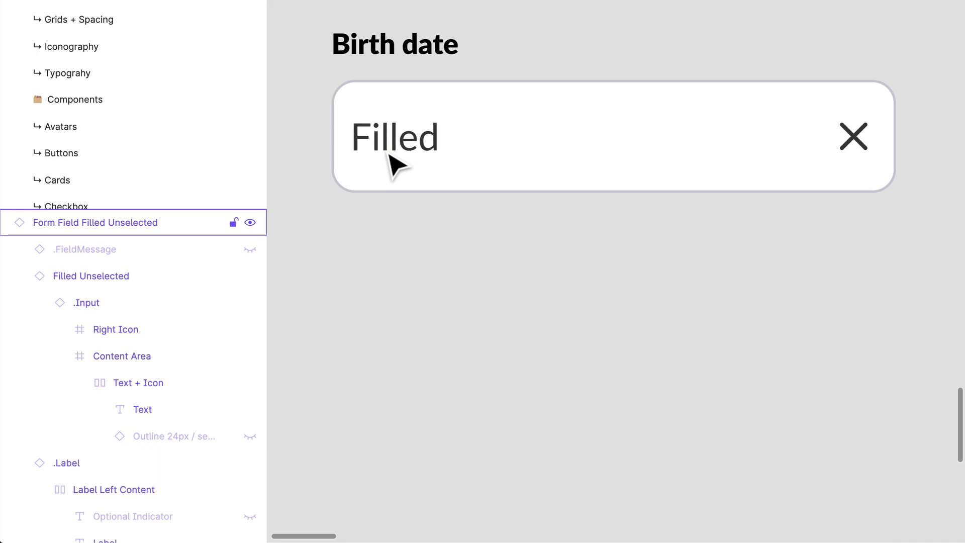
# - Hide the Right Icon frame containing the X in the Birth date form field
pyautogui.click(885, 153)
pyautogui.keyDown('super'); pyautogui.click(879, 157); pyautogui.keyUp('super')
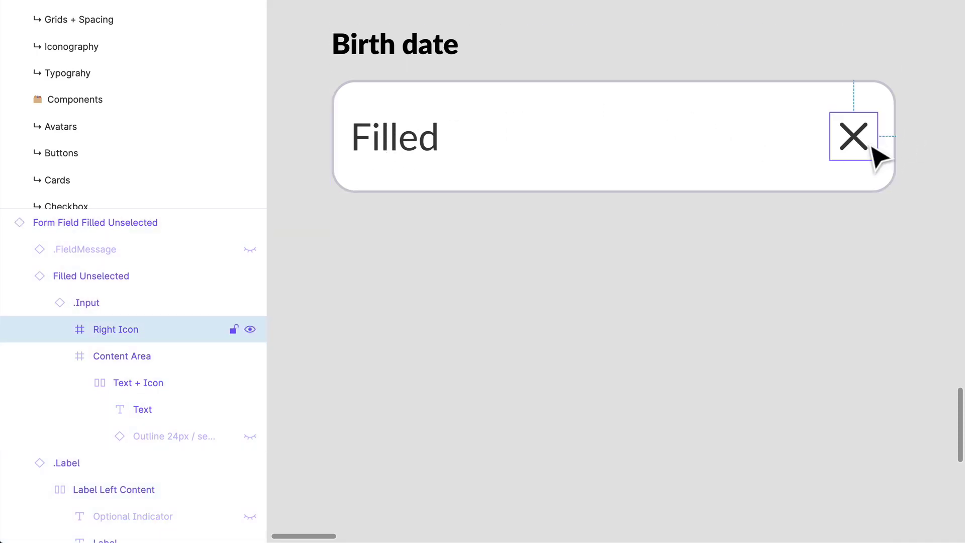
pyautogui.press('shift+super+h')
# - Show the Label Right Content of the Birth date label and hide the Toggle Icon inside it
pyautogui.click(437, 58)
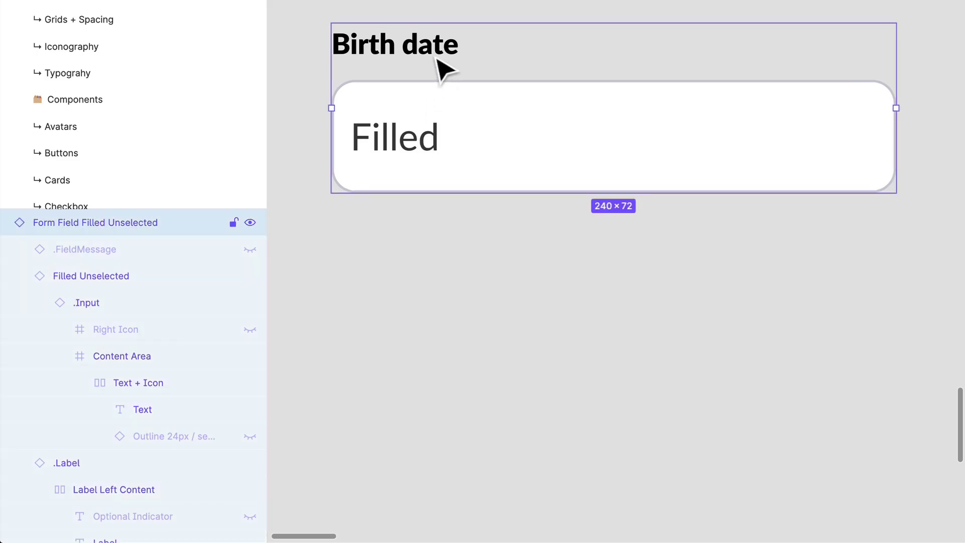
pyautogui.doubleClick(437, 58)
pyautogui.doubleClick(438, 58)
pyautogui.scroll(-3, 112, 391)
pyautogui.scroll(-2, 111, 394)
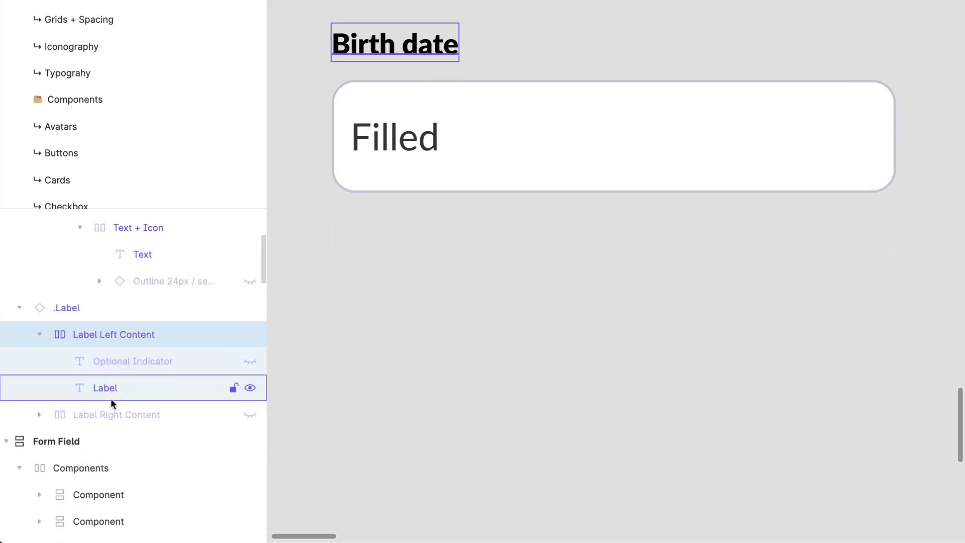
pyautogui.click(249, 415)
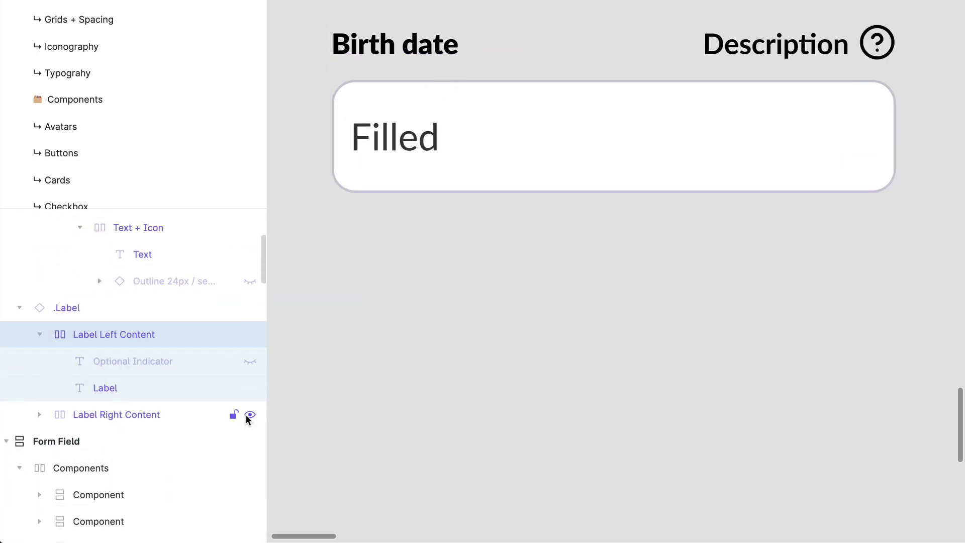
pyautogui.click(39, 415)
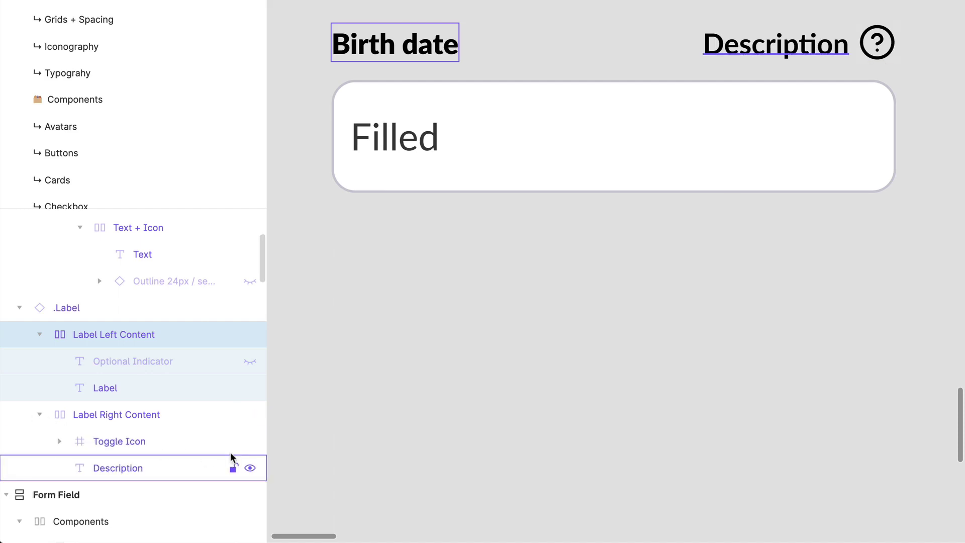
pyautogui.click(250, 441)
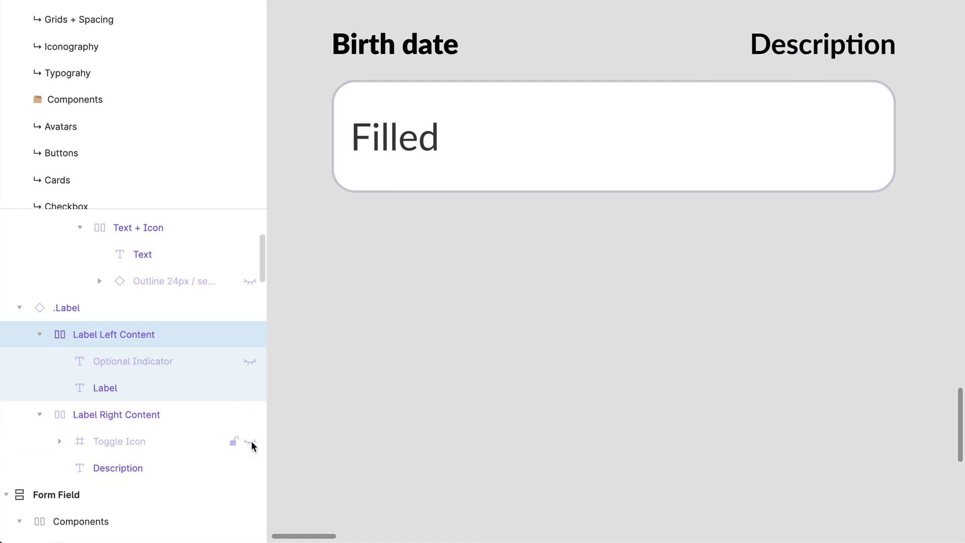
# - Replace the Description text above the Birth date field with "MM/DD/YYYY"
pyautogui.doubleClick(828, 48)
pyautogui.doubleClick(820, 40)
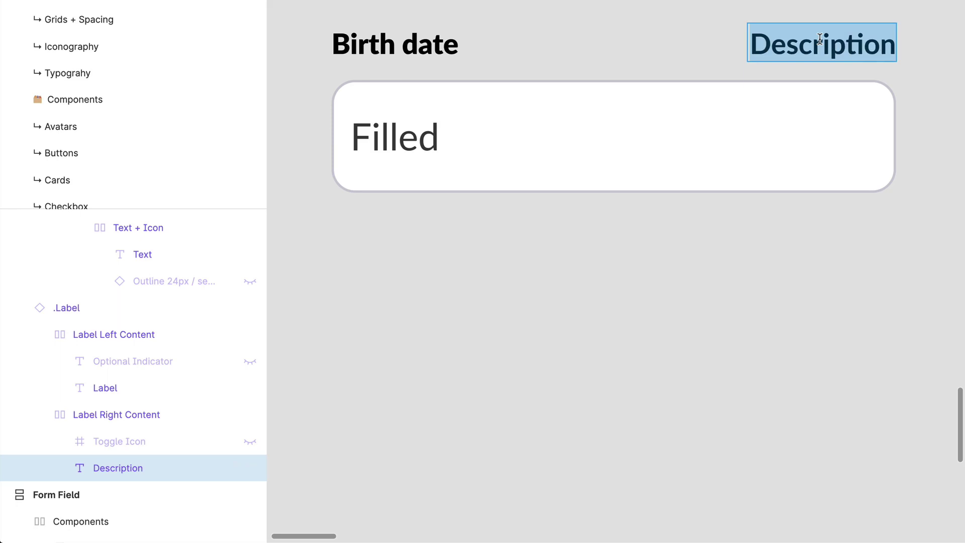
pyautogui.write('MM/DD')
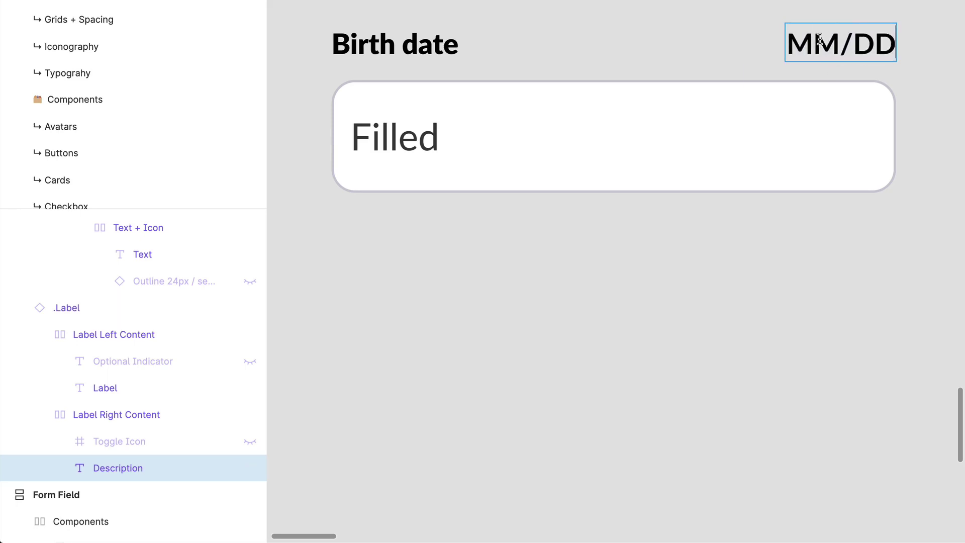
pyautogui.write('/YYYY')
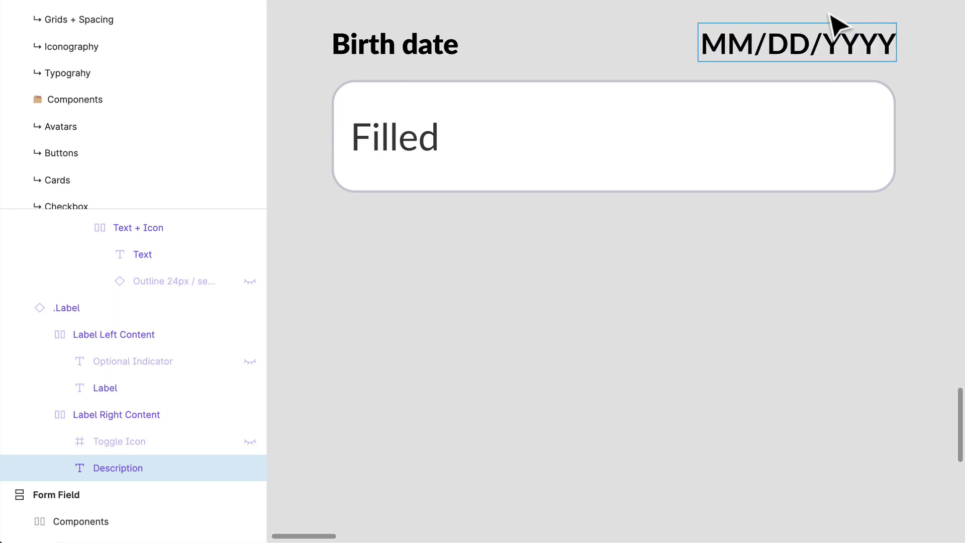
# - Set the text color of the Birth date label and the MM/DD/YYYY description to the Text/Gray 80 style
pyautogui.keyDown('shift'); pyautogui.click(396, 52); pyautogui.keyUp('shift')
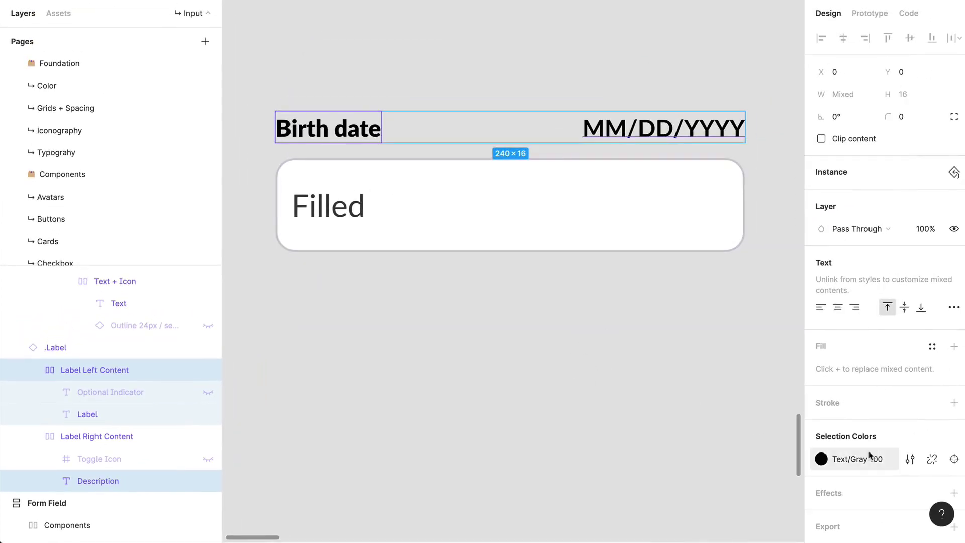
pyautogui.click(869, 455)
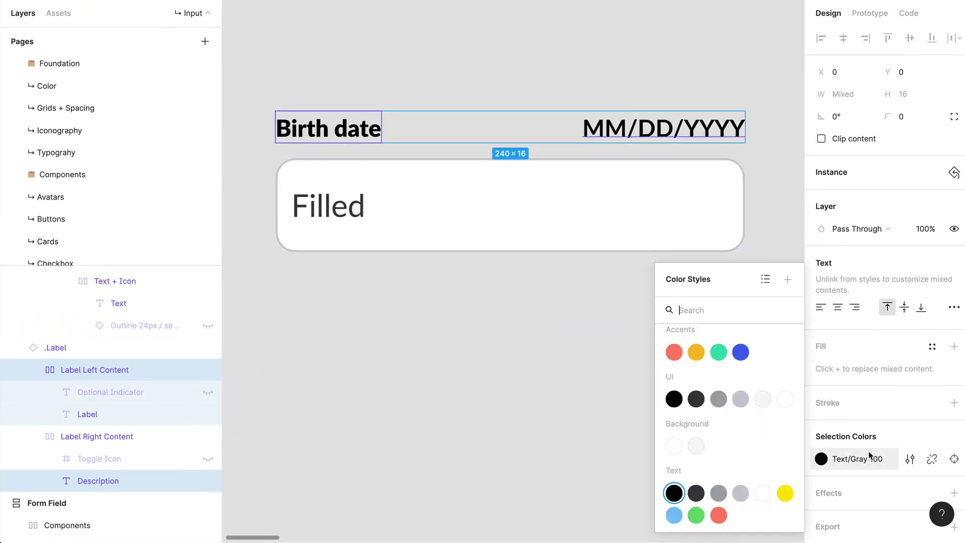
pyautogui.click(699, 496)
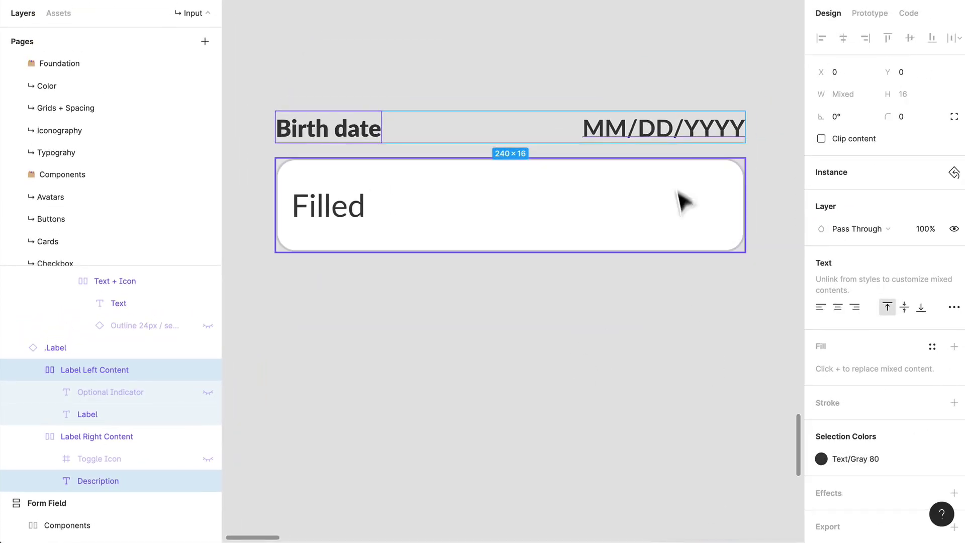
# - Change the MM/DD/YYYY description's color style to Text/Gray 60
pyautogui.click(686, 140)
pyautogui.click(850, 299)
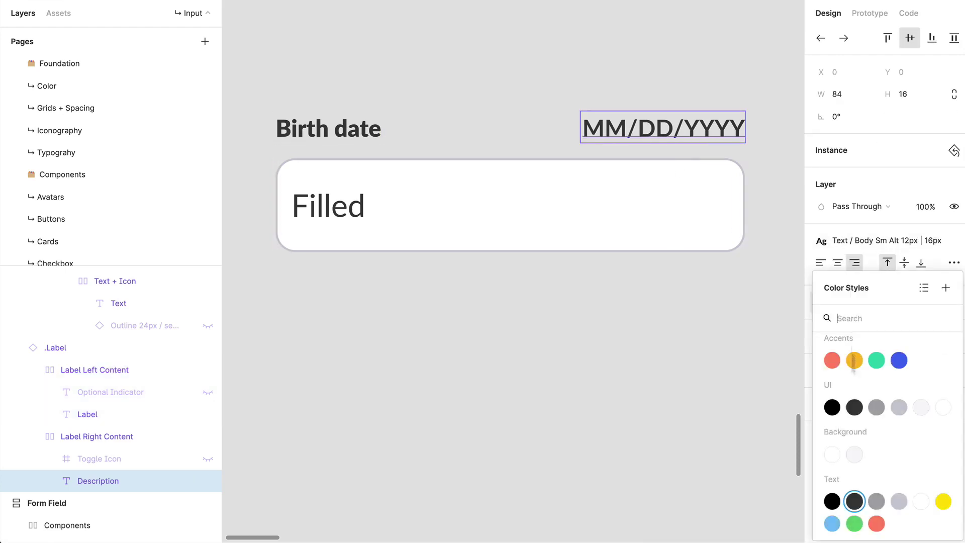
pyautogui.click(878, 501)
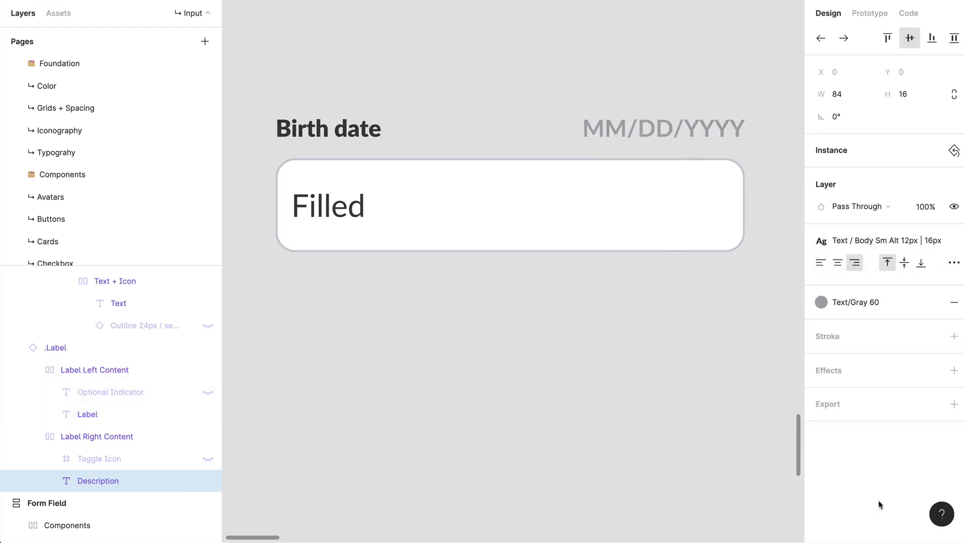
pyautogui.click(614, 64)
pyautogui.doubleClick(346, 221)
pyautogui.doubleClick(345, 221)
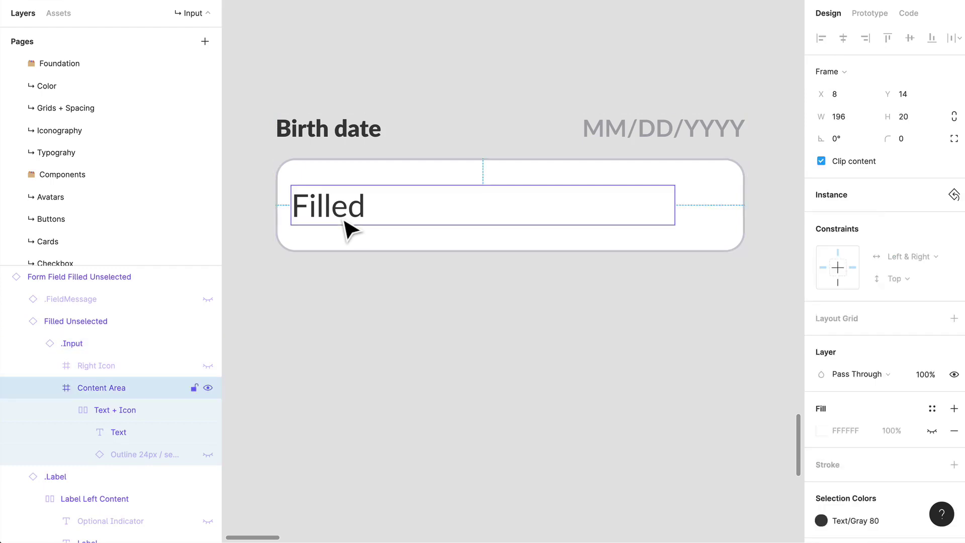
pyautogui.doubleClick(346, 221)
pyautogui.click(442, 323)
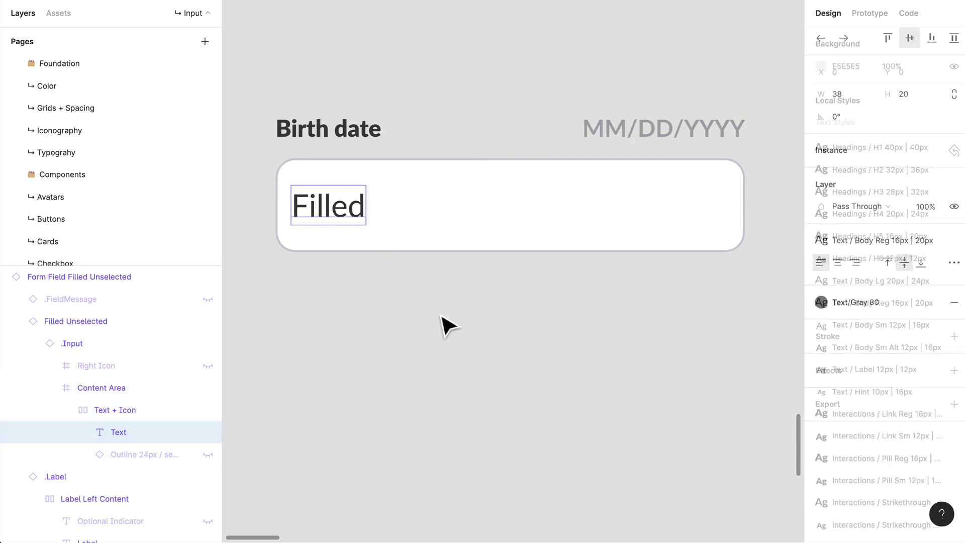
# - Duplicate the Birth date form field and place the copy directly below the original
pyautogui.scroll(-5, 446, 324)
pyautogui.moveTo(545, 279); pyautogui.dragTo(475, 238)
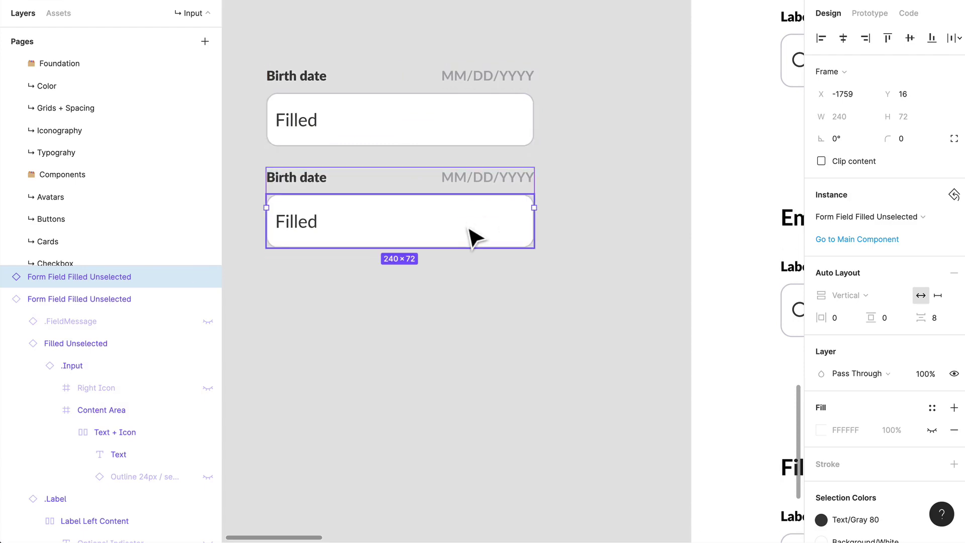
pyautogui.scroll(-5, 469, 229)
pyautogui.moveTo(551, 222); pyautogui.dragTo(563, 437)
pyautogui.click(549, 496)
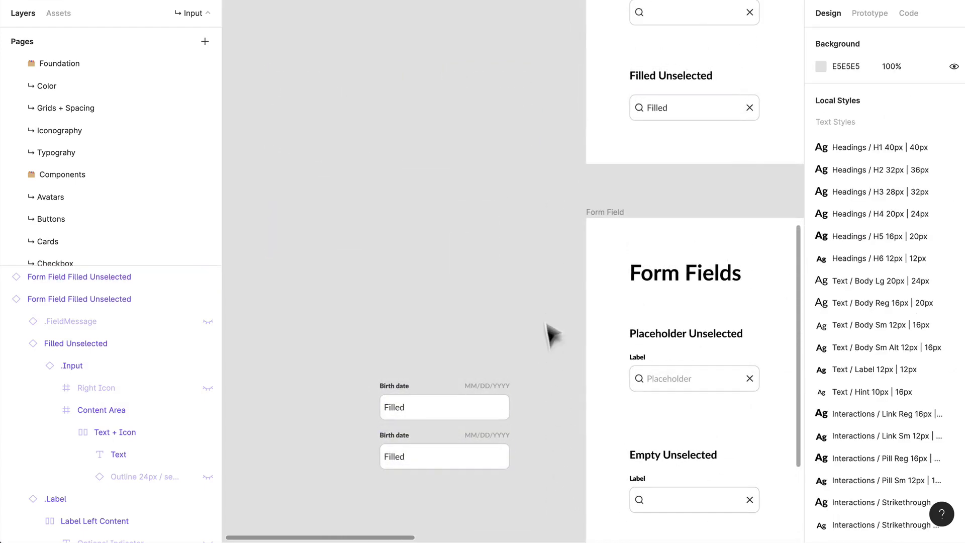
# - Set the corner radius of the base .Input component in the Base Input frame to 5
pyautogui.scroll(10, 548, 326)
pyautogui.hscroll(4, 635, 255)
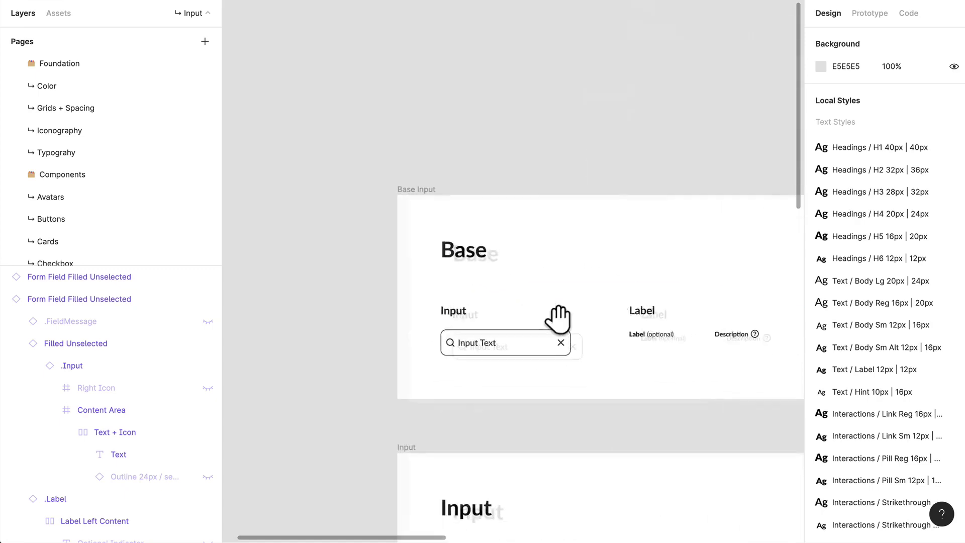
pyautogui.click(522, 347)
pyautogui.click(523, 347)
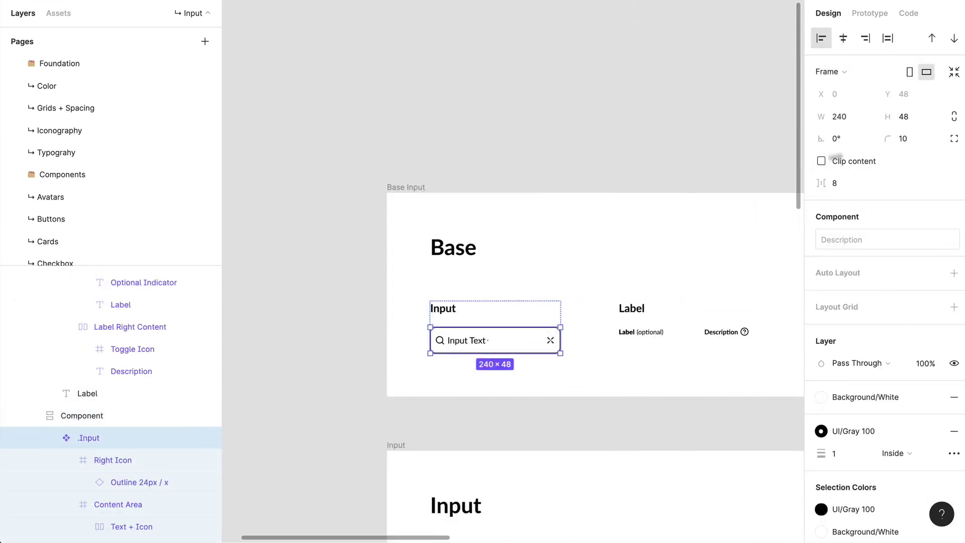
pyautogui.click(905, 143)
pyautogui.write('5')
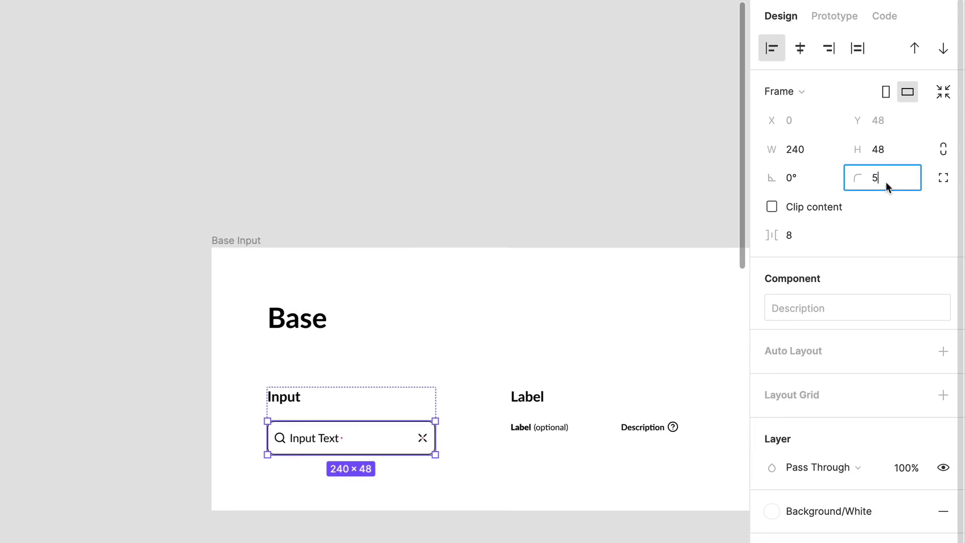
pyautogui.press('Return')
# - Examine the corners of the Input variants, the Form Fields and both Birth date instances
pyautogui.scroll(-7, 52, 380)
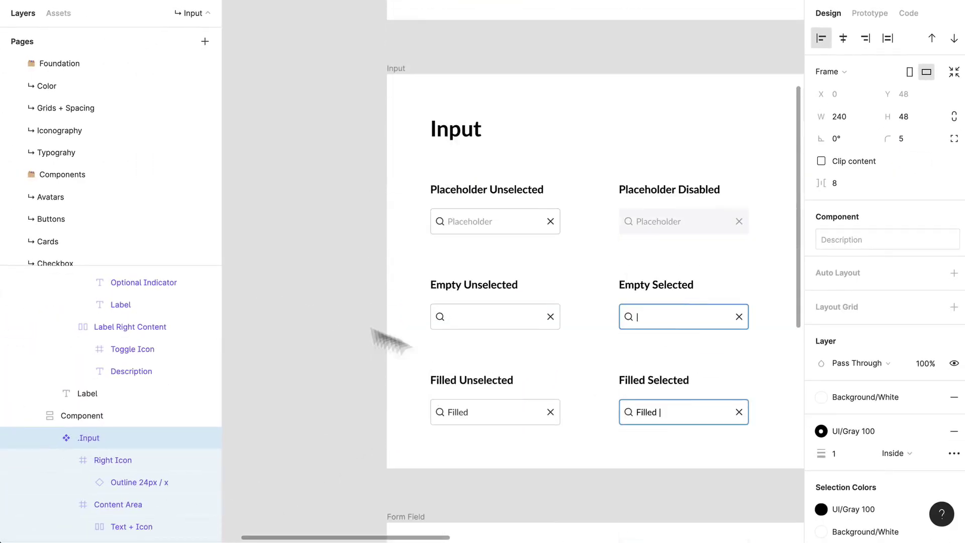
pyautogui.scroll(10, 576, 422)
pyautogui.scroll(-5, 560, 415)
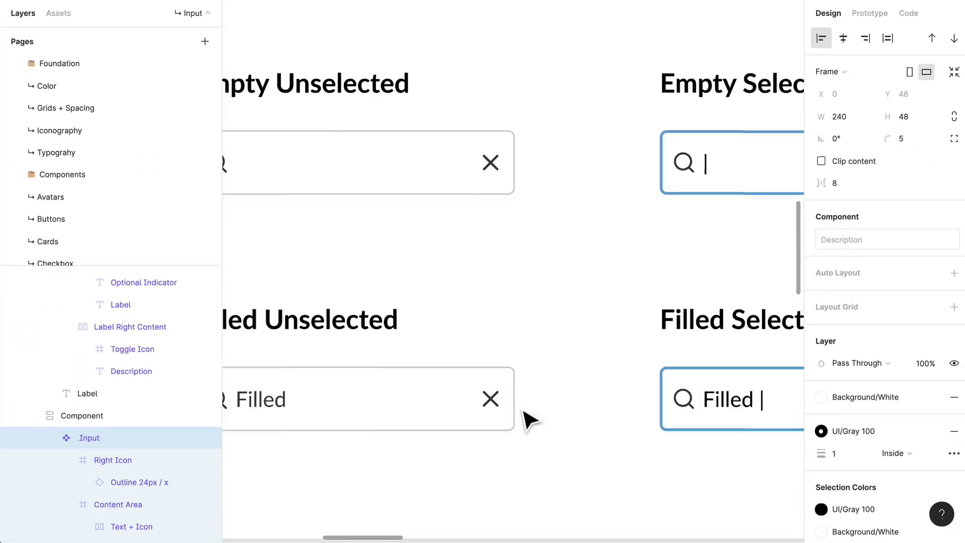
pyautogui.scroll(-2, 472, 400)
pyautogui.scroll(10, 472, 392)
pyautogui.scroll(-5, 452, 372)
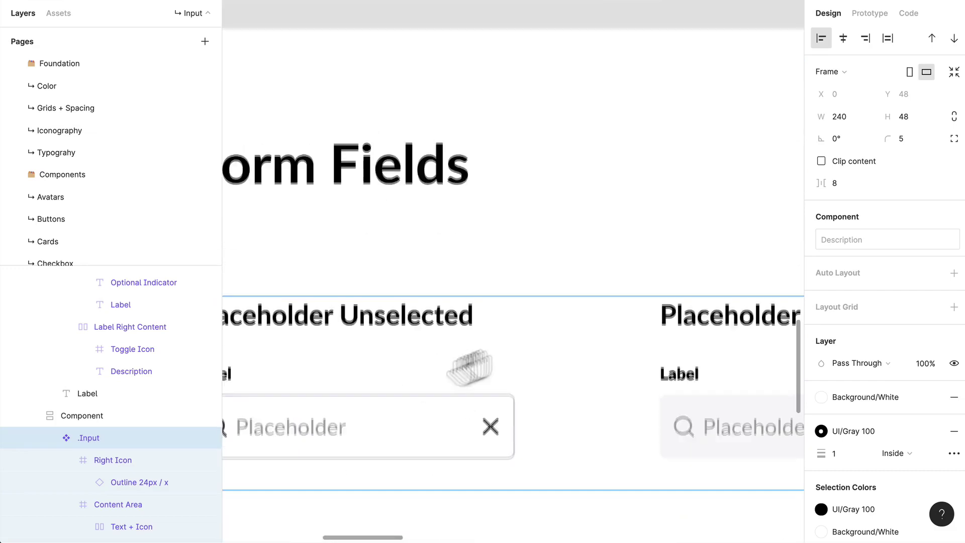
pyautogui.hscroll(-5, 467, 342)
pyautogui.scroll(-3, 466, 342)
pyautogui.hscroll(-3, 446, 379)
pyautogui.scroll(10, 493, 284)
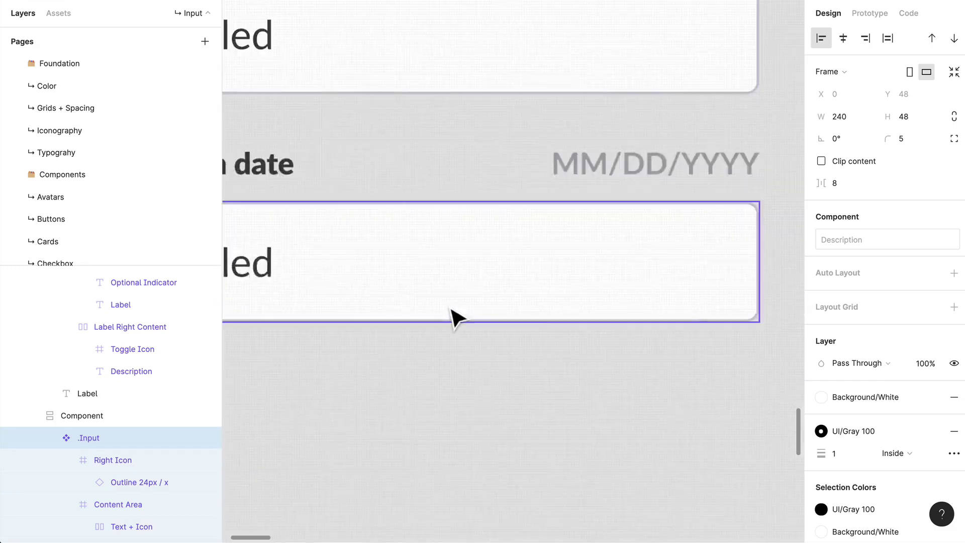
pyautogui.scroll(-5, 612, 296)
pyautogui.hscroll(5, 616, 297)
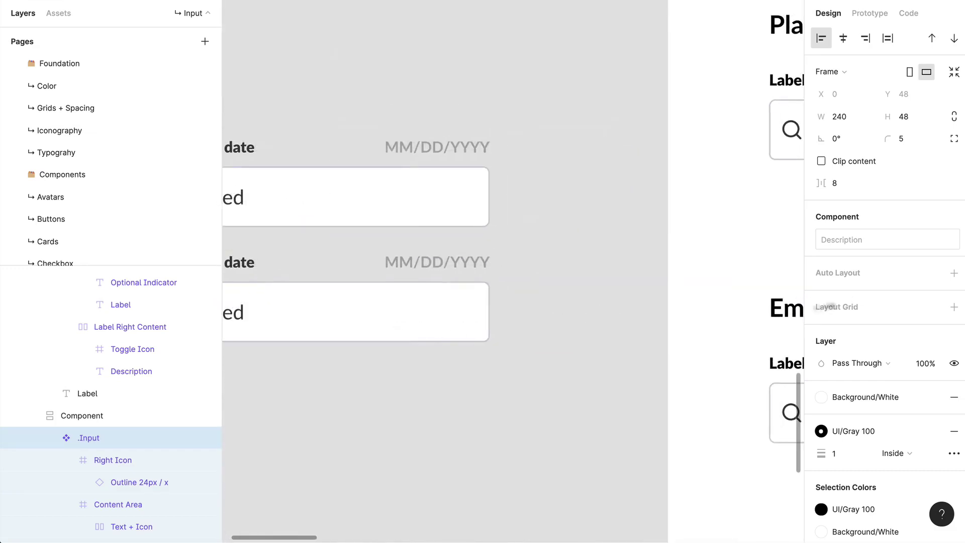
pyautogui.scroll(-3, 121, 467)
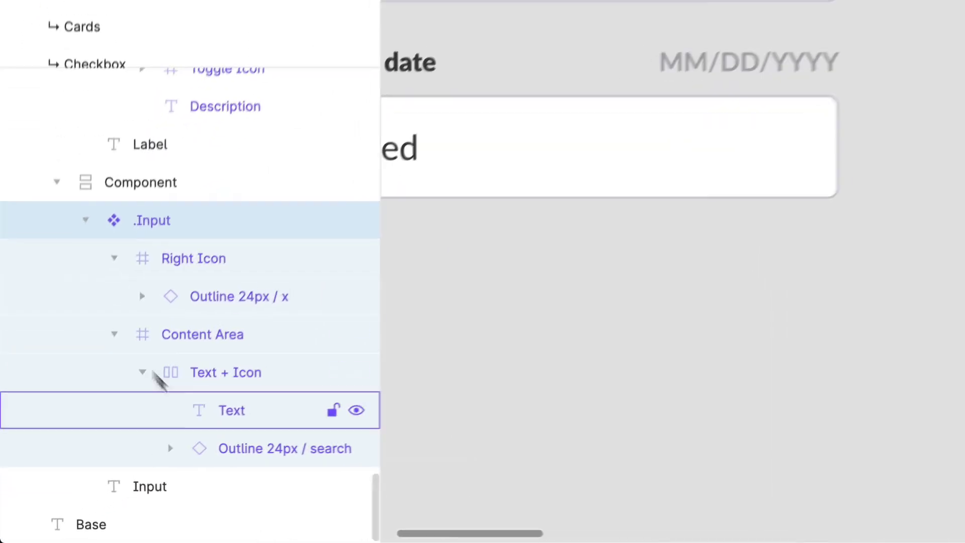
# - Inspect the layer nesting of the lower Birth date field, from Filled Unselected down to its .Input instance
pyautogui.click(582, 168)
pyautogui.click(585, 169)
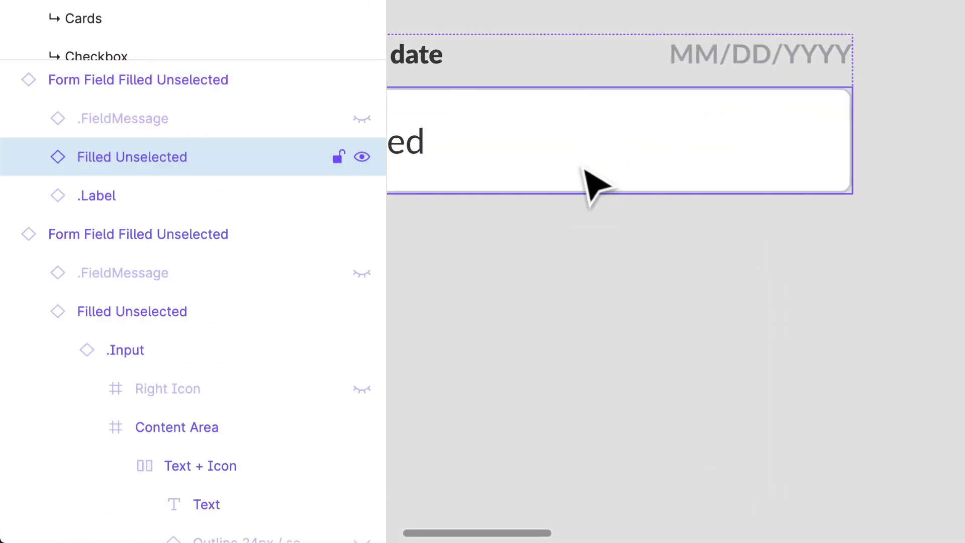
pyautogui.click(584, 169)
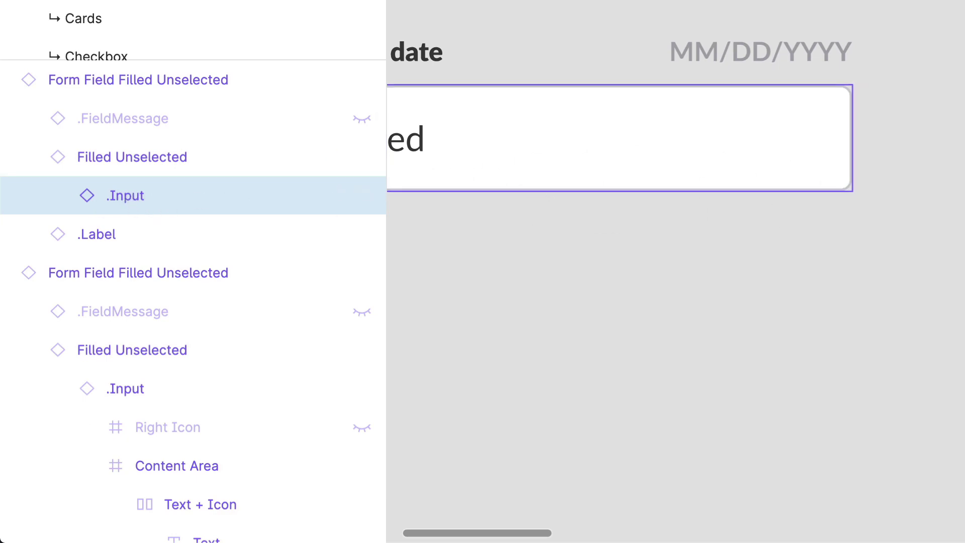
pyautogui.press('Escape')
pyautogui.press('Escape')
pyautogui.press('Escape')
# - Replace the Birth date label of the lower form field with "CVV"
pyautogui.hscroll(-4, 676, 271)
pyautogui.scroll(2, 675, 271)
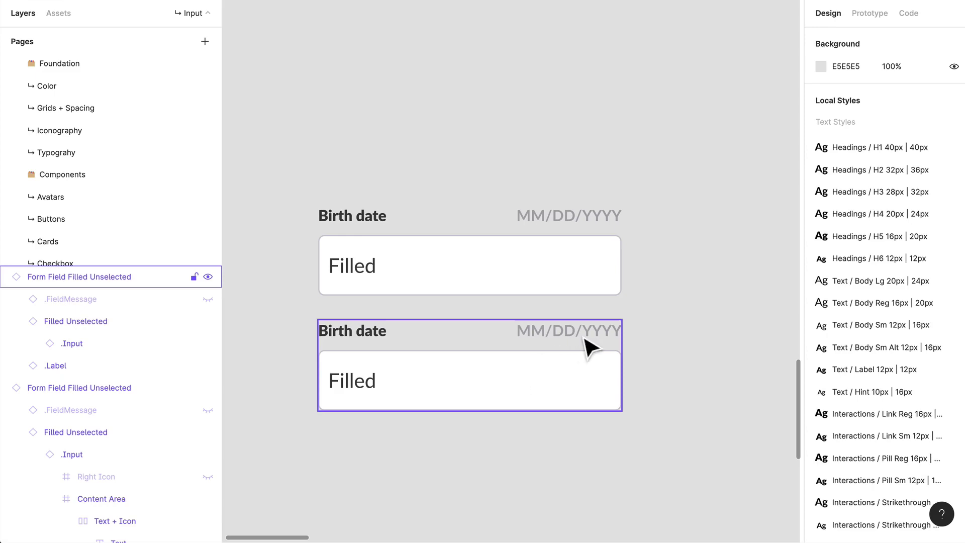
pyautogui.doubleClick(583, 338)
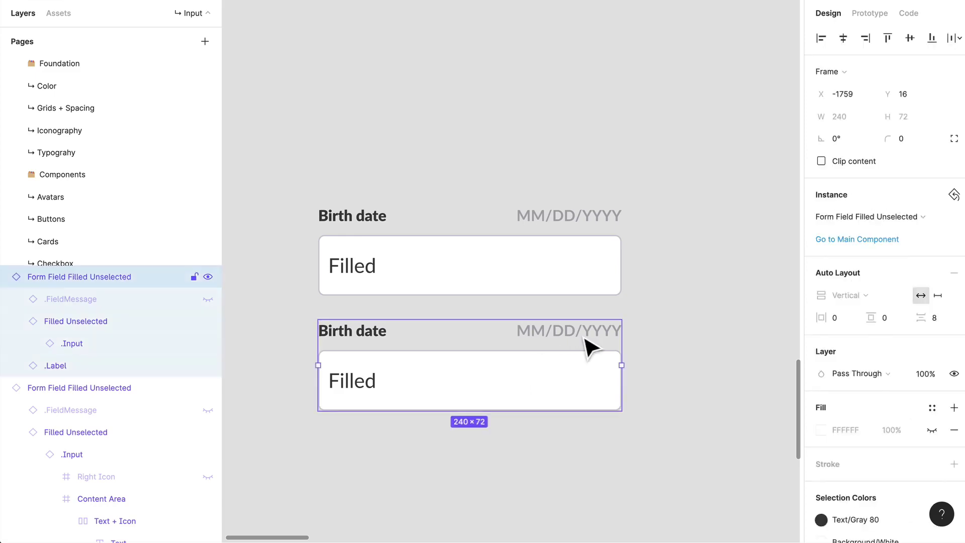
pyautogui.doubleClick(583, 338)
pyautogui.press('Escape')
pyautogui.doubleClick(360, 346)
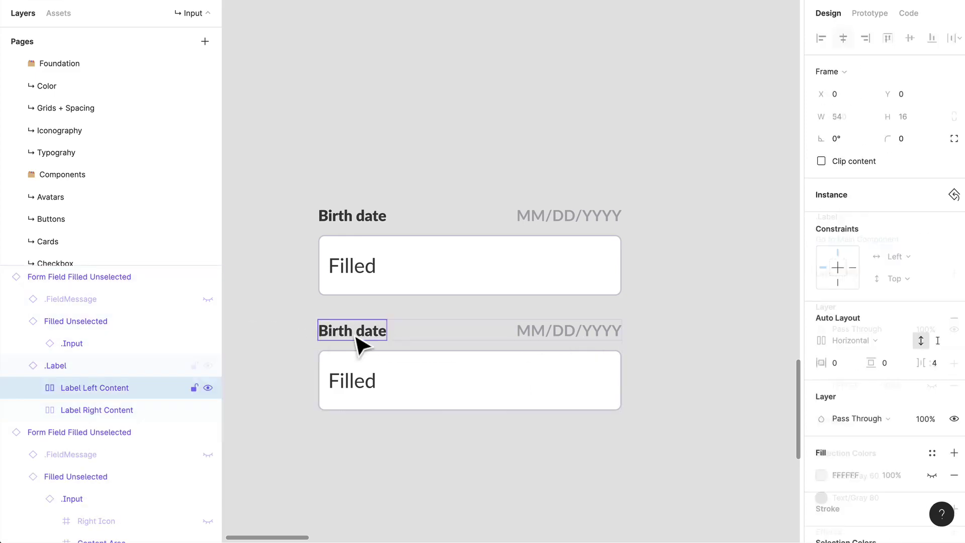
pyautogui.doubleClick(361, 346)
pyautogui.write('cv')
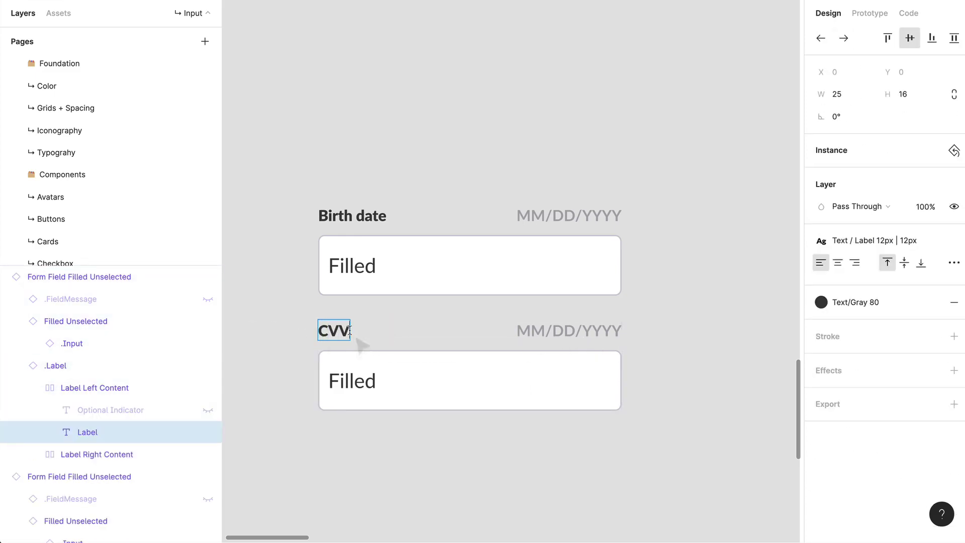
pyautogui.write('V')
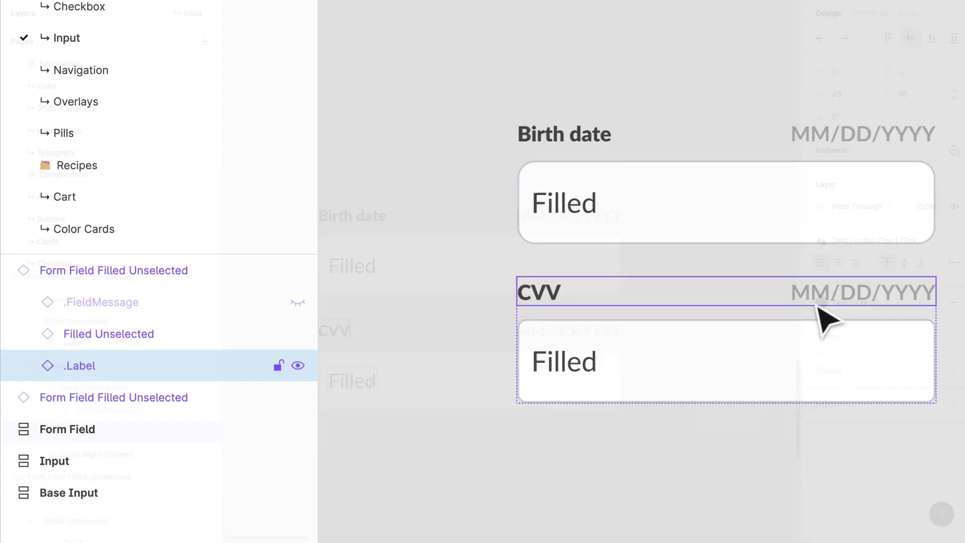
# - Hide the Description text in the CVV field's label and show its Toggle Icon
pyautogui.doubleClick(824, 316)
pyautogui.click(298, 493)
pyautogui.click(298, 461)
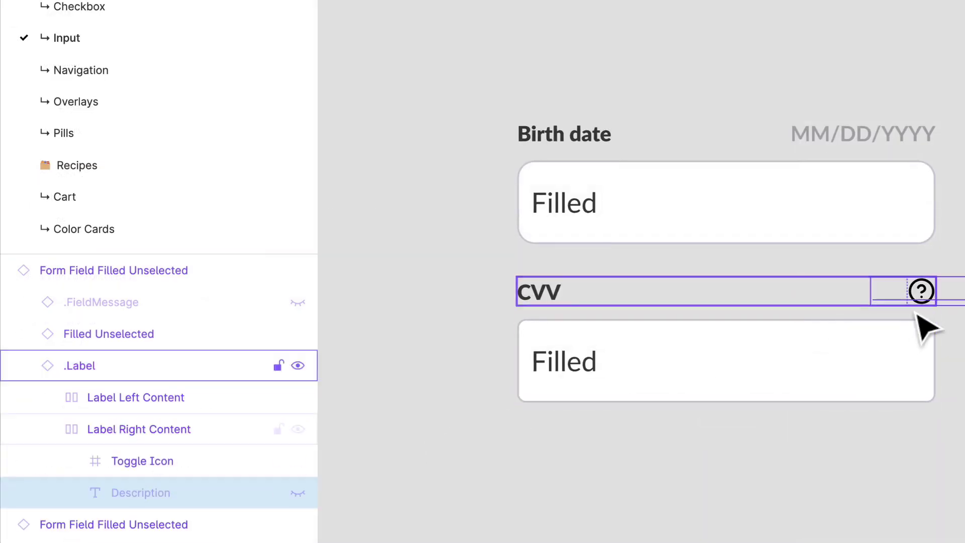
# - Select the help-circle icon in the CVV label's Toggle Icon and browse the Outline 24px icons available for swapping
pyautogui.click(930, 300)
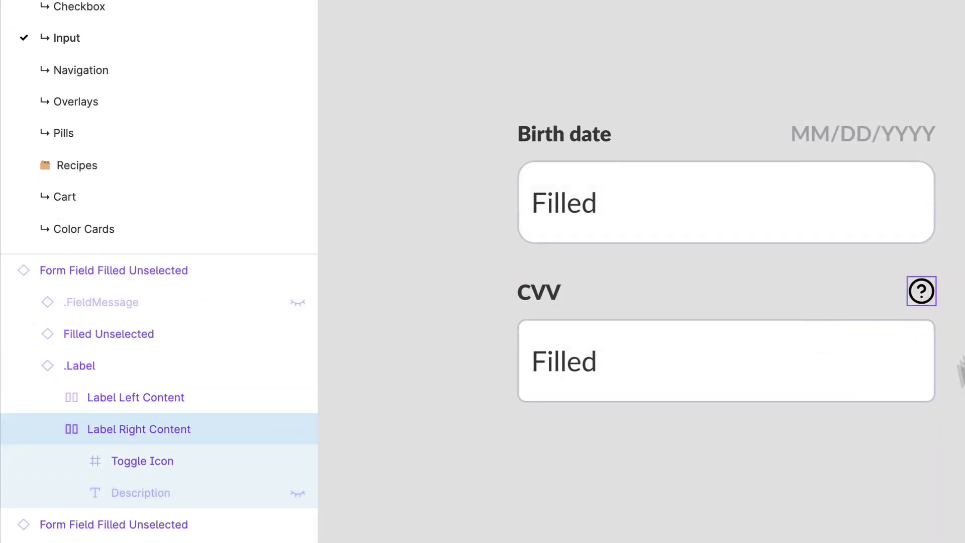
pyautogui.click(815, 483)
pyautogui.click(754, 371)
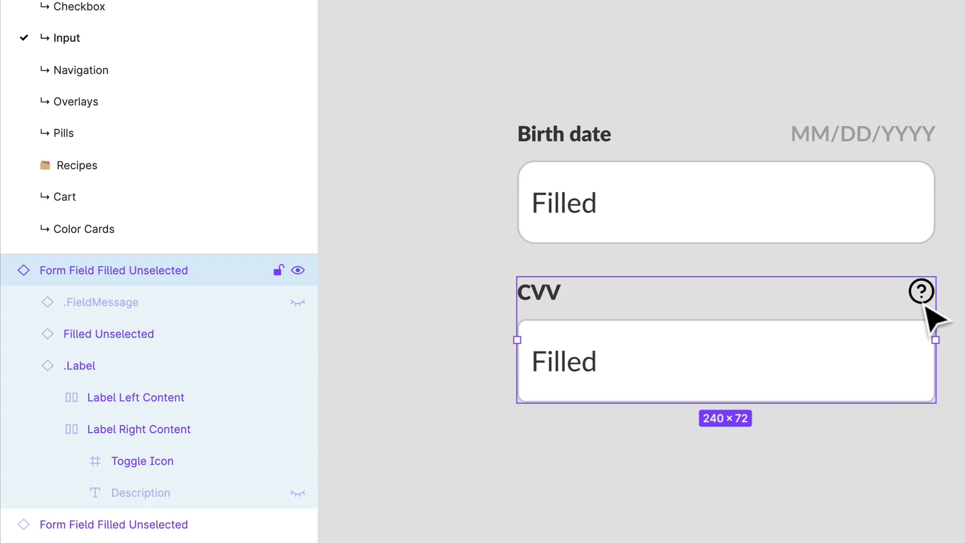
pyautogui.click(936, 318)
pyautogui.click(125, 461)
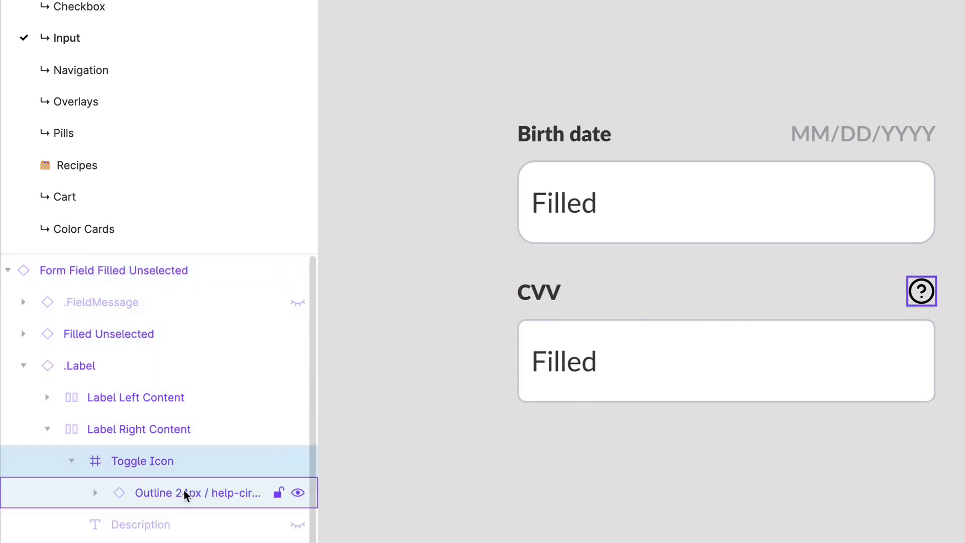
pyautogui.click(185, 494)
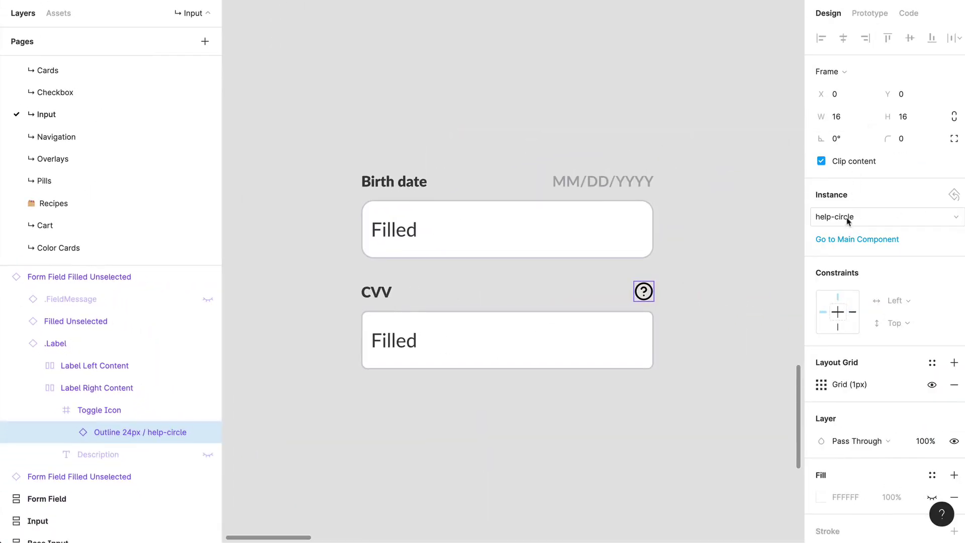
pyautogui.click(848, 218)
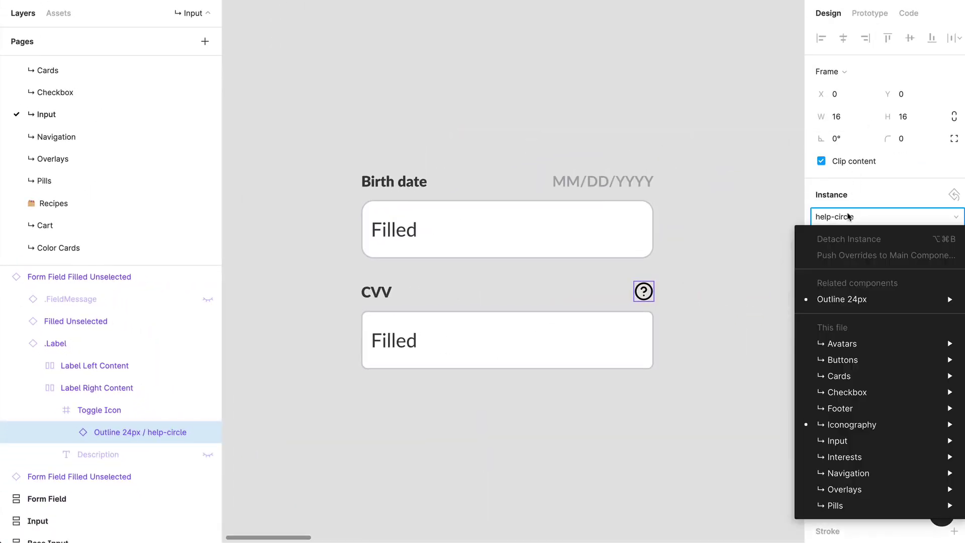
pyautogui.moveTo(919, 441)
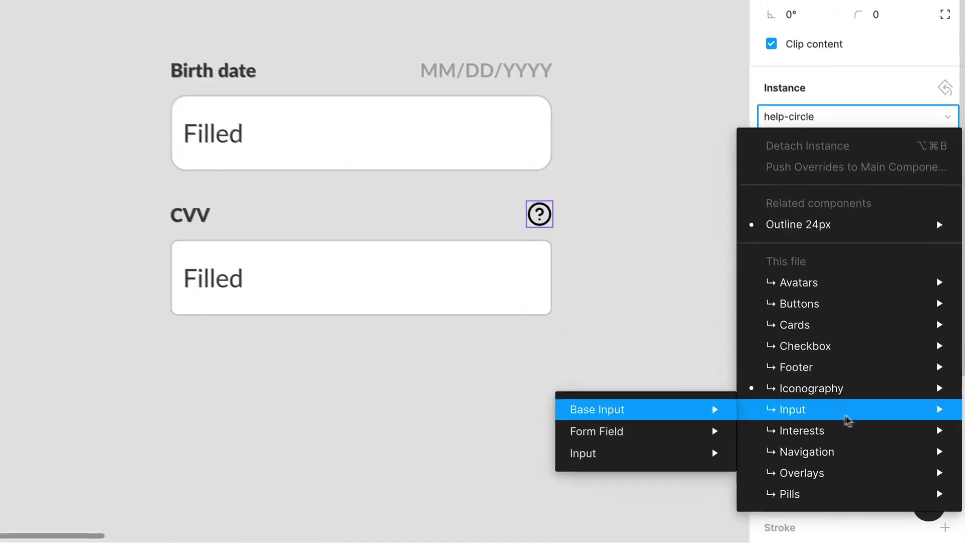
pyautogui.moveTo(833, 221)
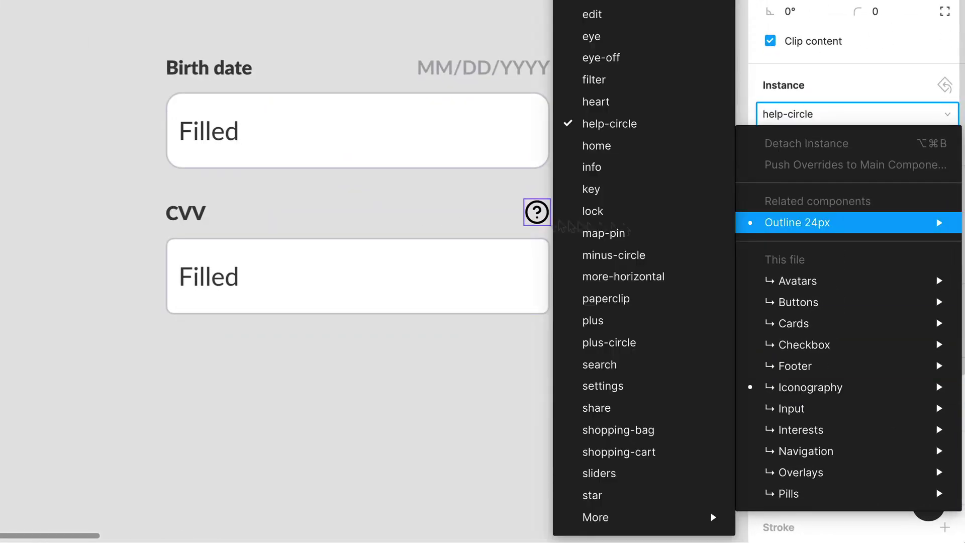
pyautogui.click(498, 221)
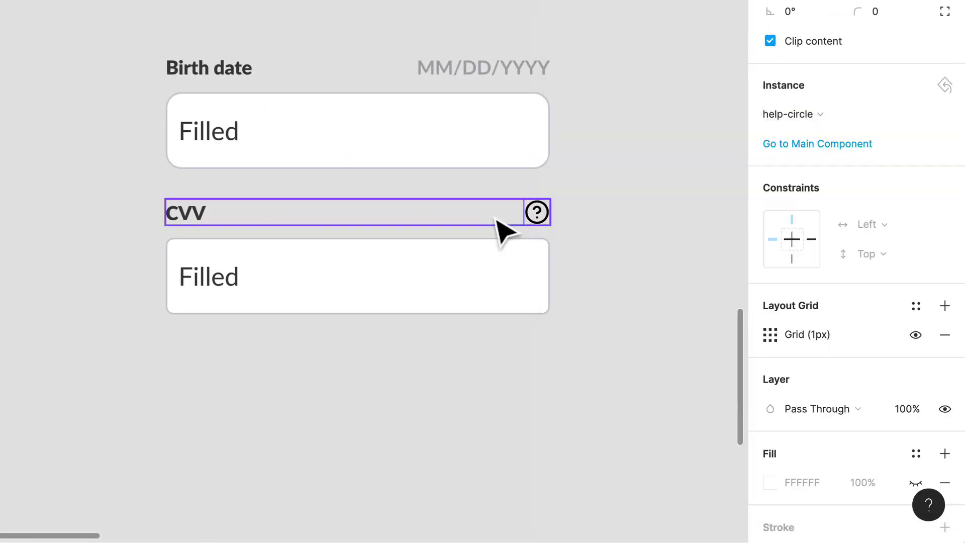
# - Replace the Filled text in the CVV form field with a sample card security code
pyautogui.click(238, 291)
pyautogui.doubleClick(239, 290)
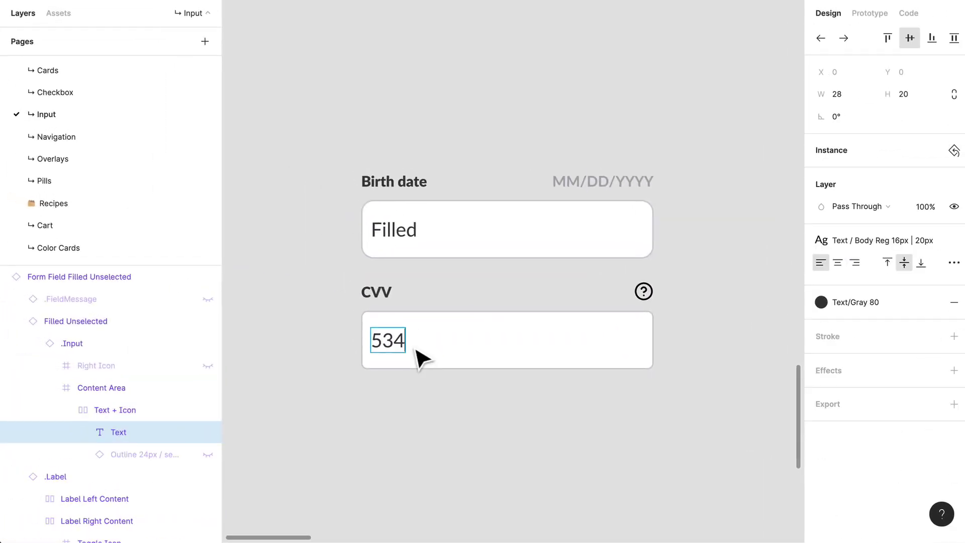
pyautogui.click(526, 508)
pyautogui.click(579, 329)
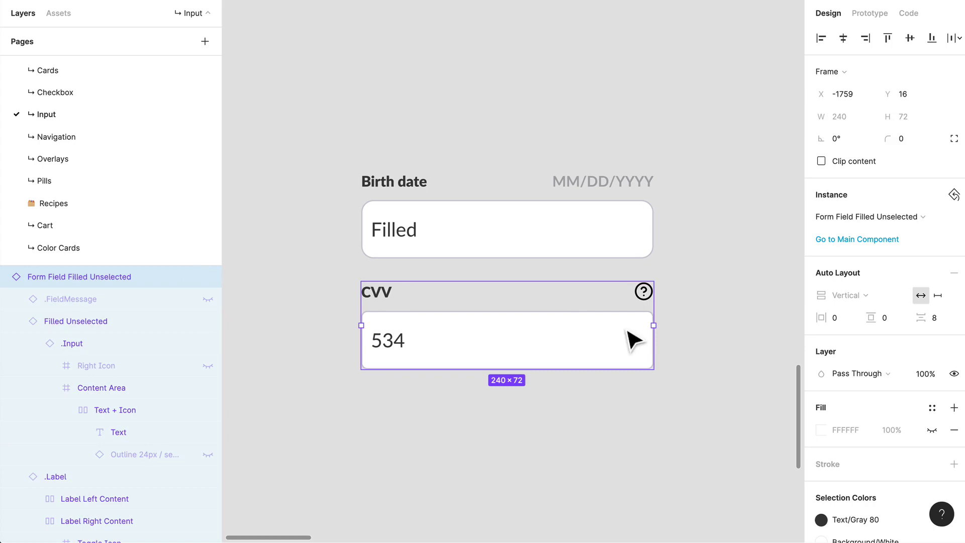
pyautogui.doubleClick(538, 352)
pyautogui.click(538, 485)
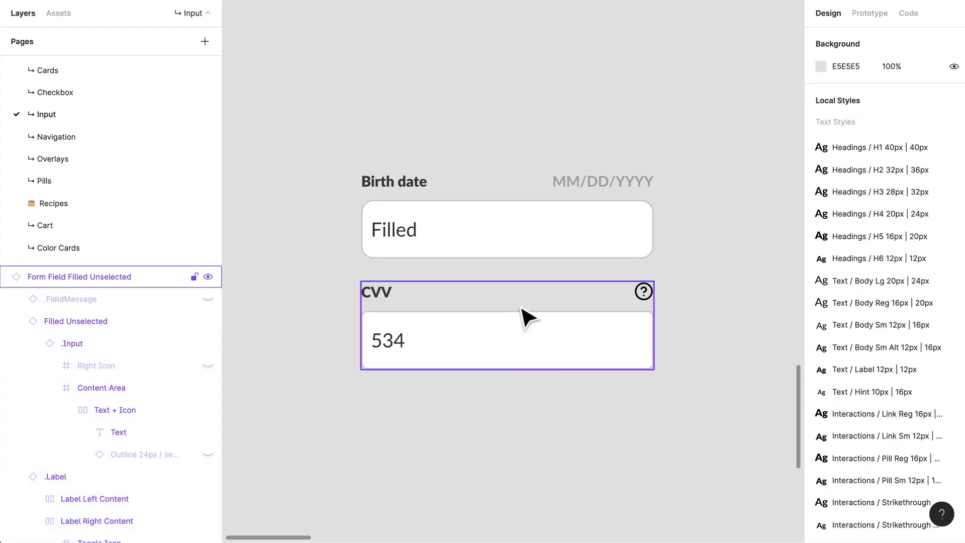
# - Inspect the Filled Unselected instance nested in the CVV field and the Form Field Filled Unselected main component
pyautogui.click(549, 354)
pyautogui.doubleClick(591, 353)
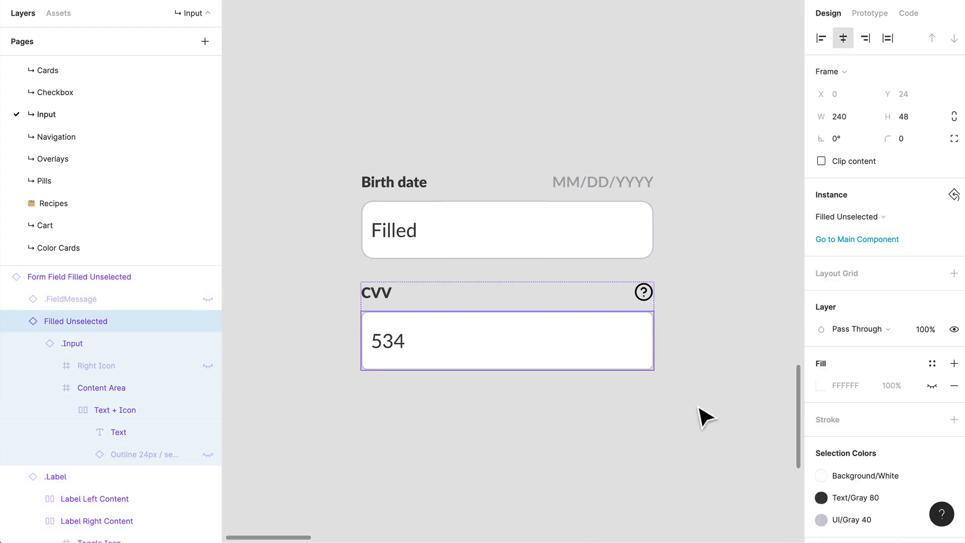
pyautogui.moveTo(698, 406); pyautogui.dragTo(461, 419)
pyautogui.scroll(-5, 500, 402)
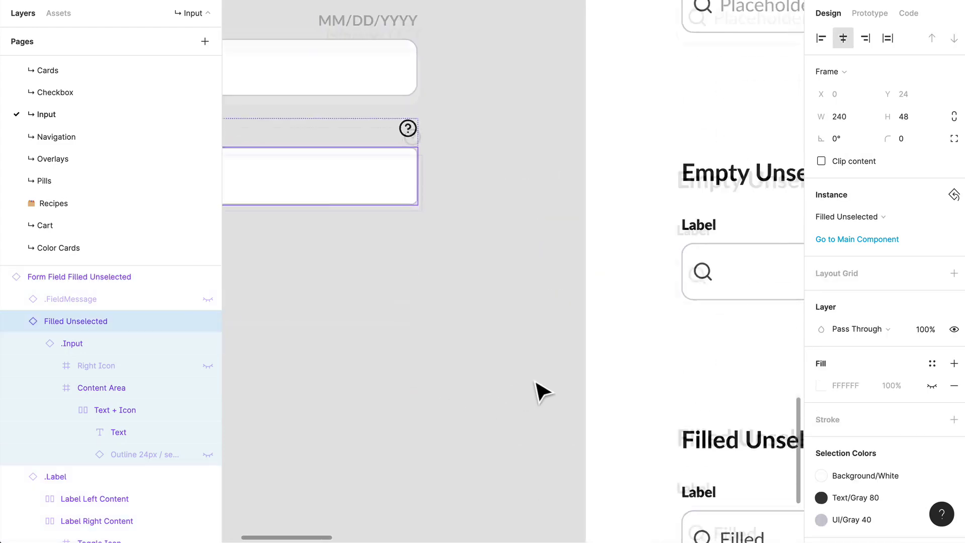
pyautogui.hscroll(5, 586, 394)
pyautogui.click(724, 452)
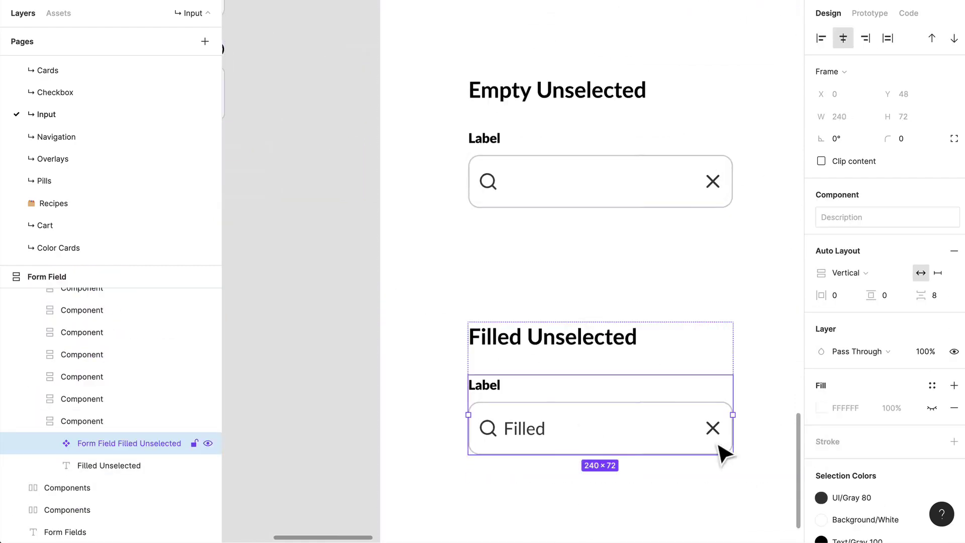
# - Compare the customized Birth date and CVV fields with the Form Fields and Input variants and the Base Input components
pyautogui.scroll(-10, 666, 324)
pyautogui.click(592, 220)
pyautogui.scroll(3, 553, 302)
pyautogui.hscroll(2, 553, 302)
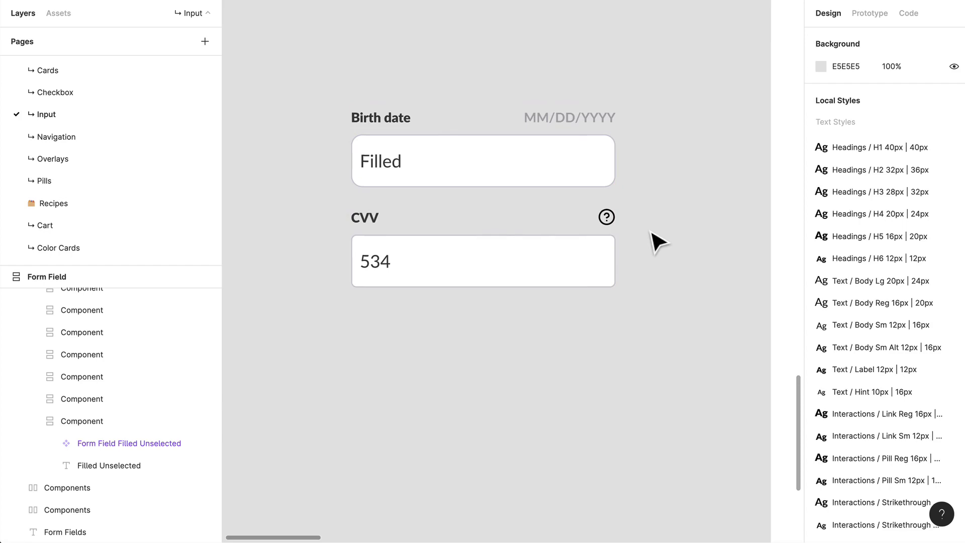
pyautogui.scroll(-5, 658, 249)
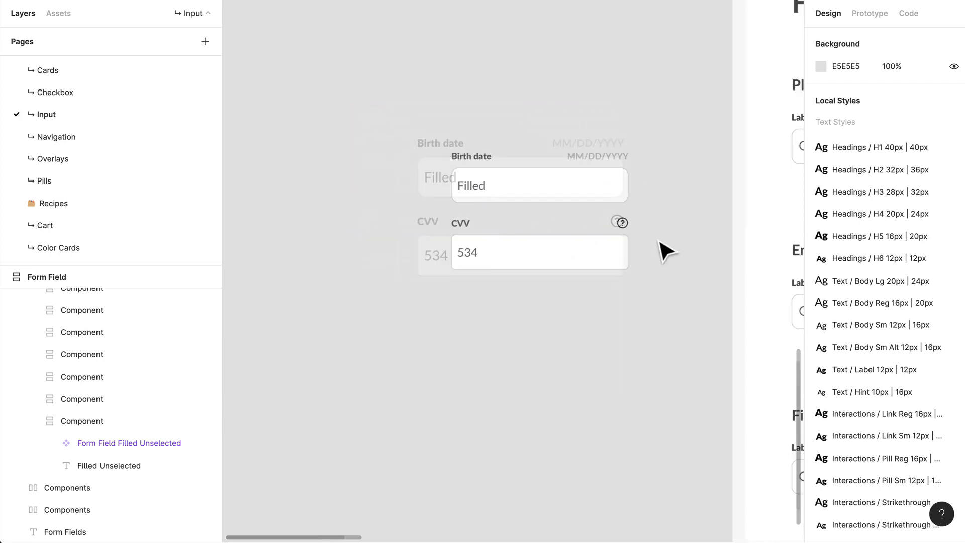
pyautogui.hscroll(6, 637, 256)
pyautogui.scroll(6, 701, 273)
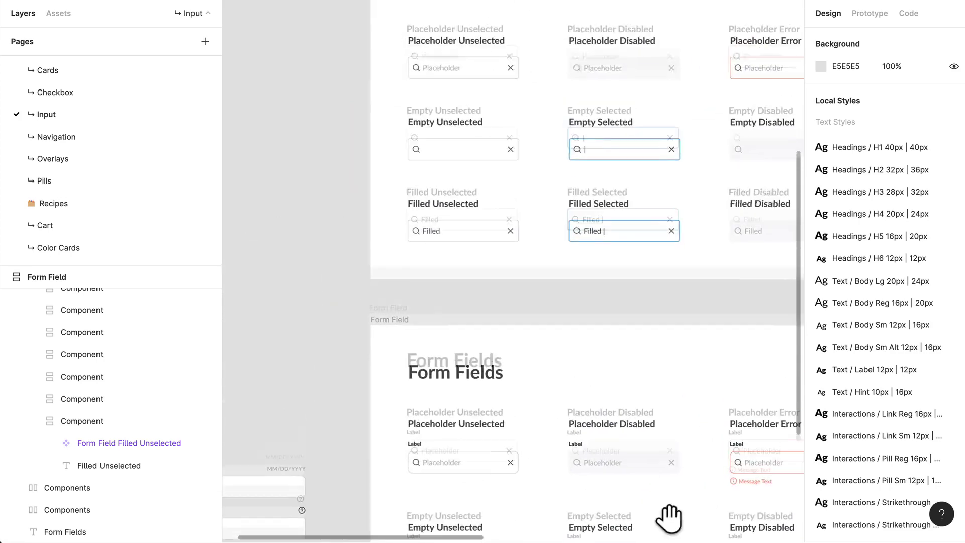
pyautogui.scroll(6, 514, 397)
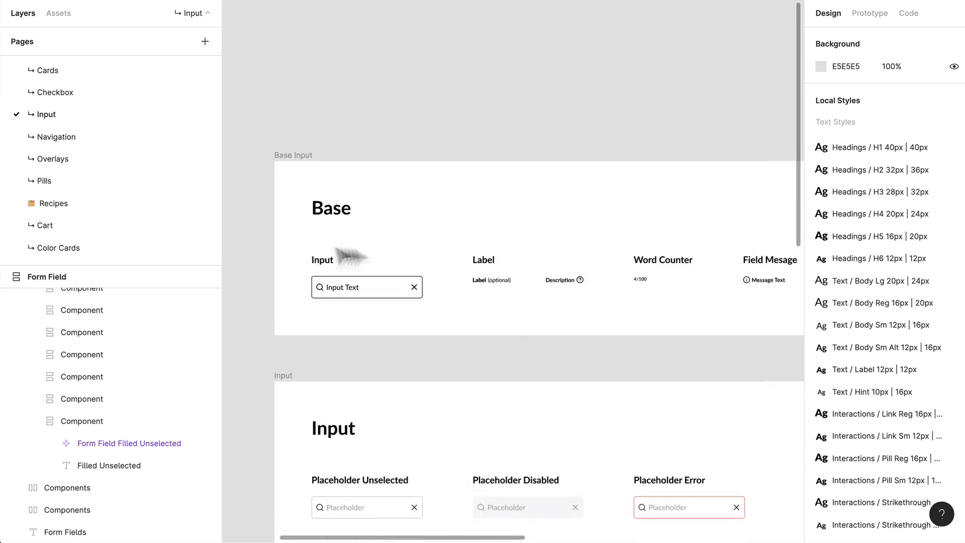
# - Place an instance of the Empty Unselected input on the empty canvas beside the Input frame
pyautogui.moveTo(392, 347); pyautogui.dragTo(598, 80)
pyautogui.click(622, 314)
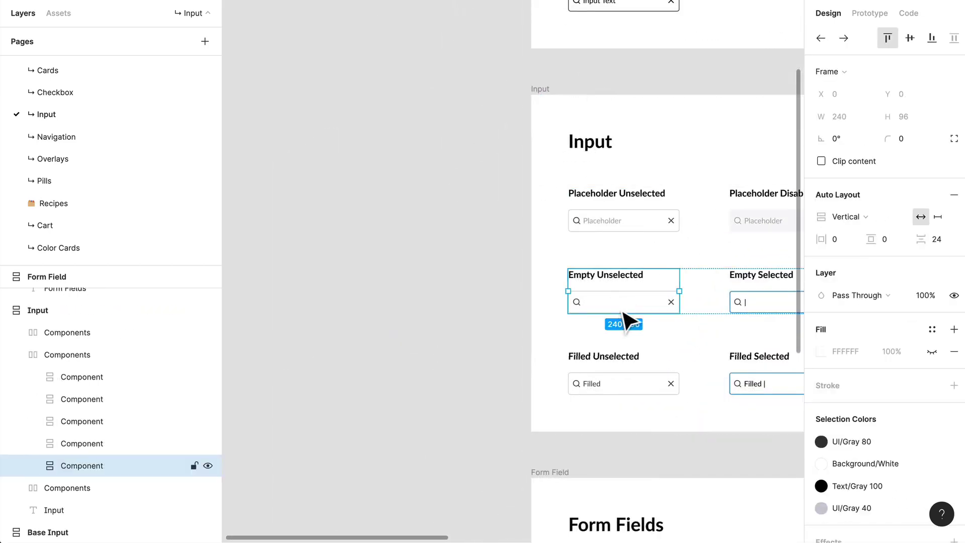
pyautogui.click(626, 312)
pyautogui.moveTo(637, 316); pyautogui.dragTo(441, 168)
pyautogui.scroll(5, 422, 166)
# - Hide the Right Icon inside the nested .Input of the Empty Unselected instance
pyautogui.doubleClick(571, 159)
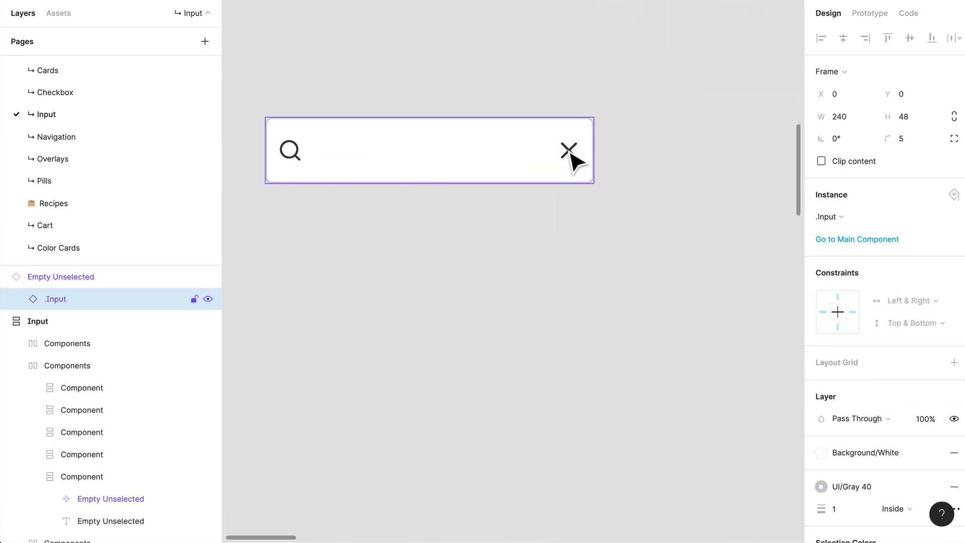
pyautogui.doubleClick(573, 160)
pyautogui.hotkey('ctrl', 'shift', 'h')
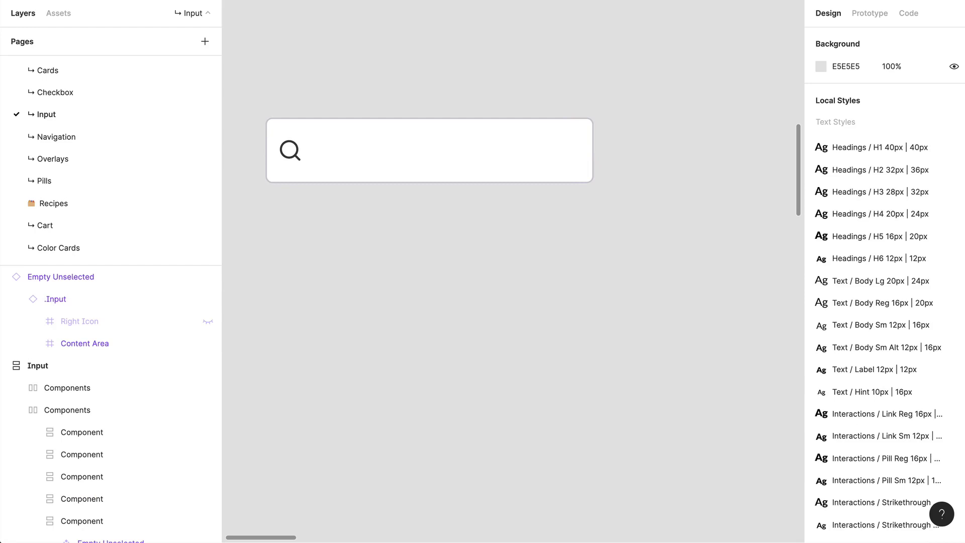
# - Examine the Empty Unselected instance and the .Input base instance nested inside it
pyautogui.click(428, 178)
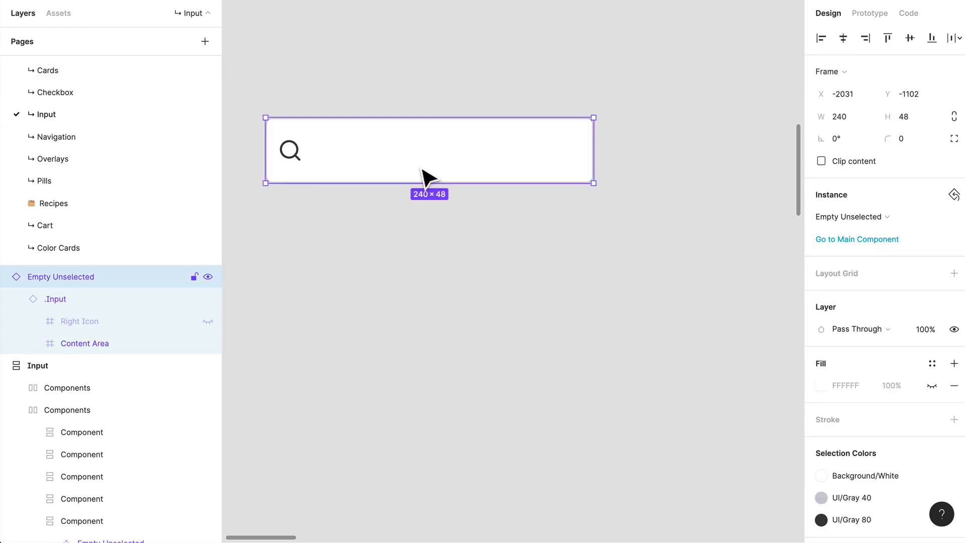
pyautogui.doubleClick(427, 179)
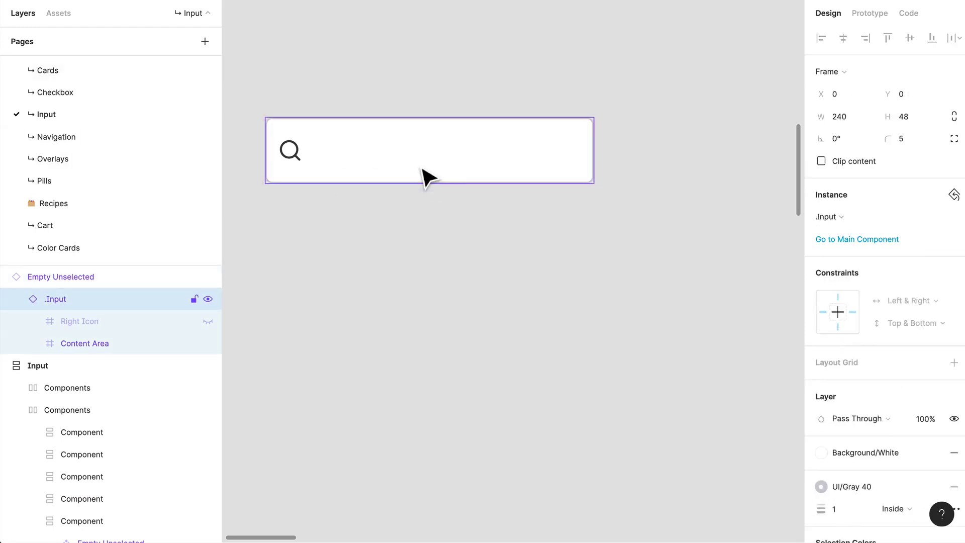
pyautogui.click(573, 262)
pyautogui.scroll(-2, 517, 308)
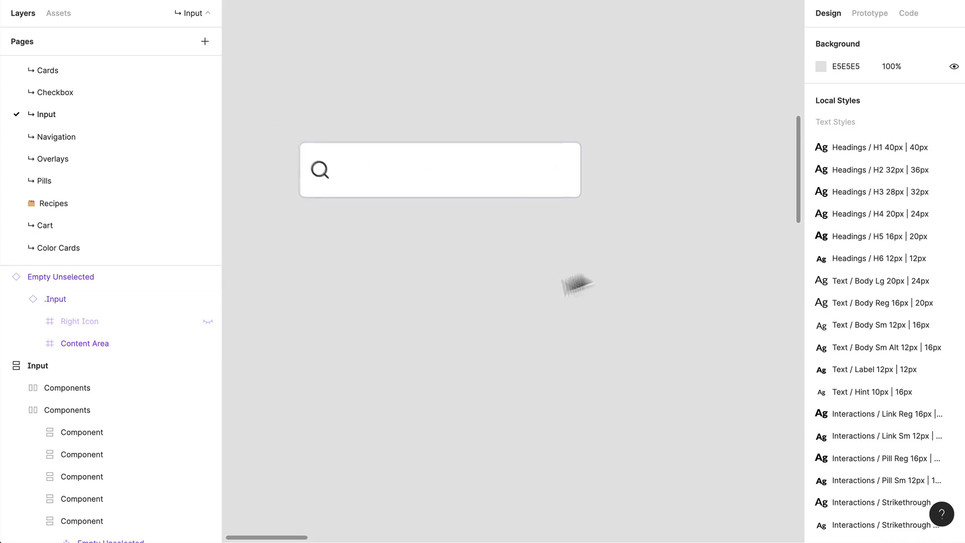
# - Delete the Empty Unselected instance from the canvas beside the Input frame
pyautogui.scroll(-3, 618, 263)
pyautogui.moveTo(657, 261); pyautogui.dragTo(469, 346)
pyautogui.click(425, 285)
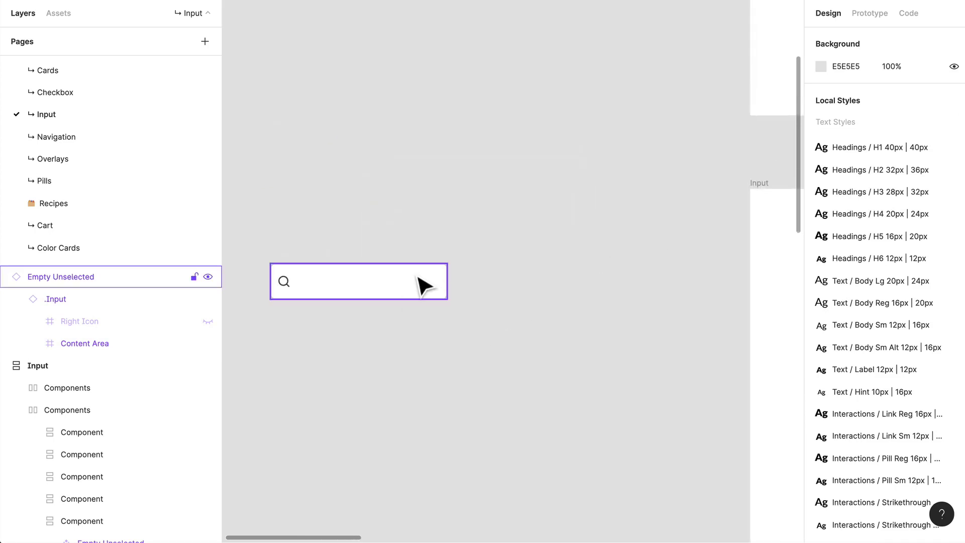
pyautogui.click(425, 285)
pyautogui.press('Delete')
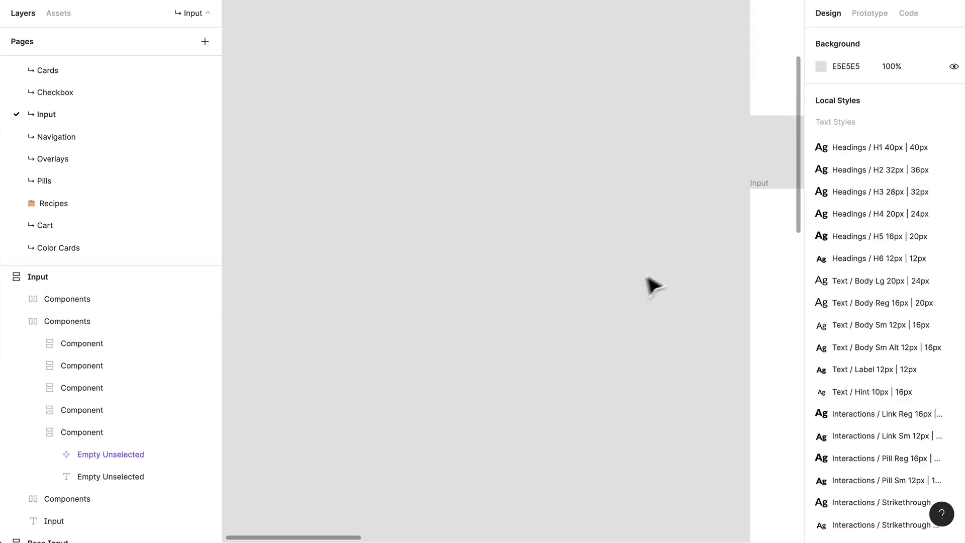
# - Delete the sample Birth date and CVV form fields beside the Form Field frame
pyautogui.moveTo(646, 281); pyautogui.dragTo(282, 369)
pyautogui.scroll(-4, 504, 294)
pyautogui.moveTo(586, 380); pyautogui.dragTo(629, 165)
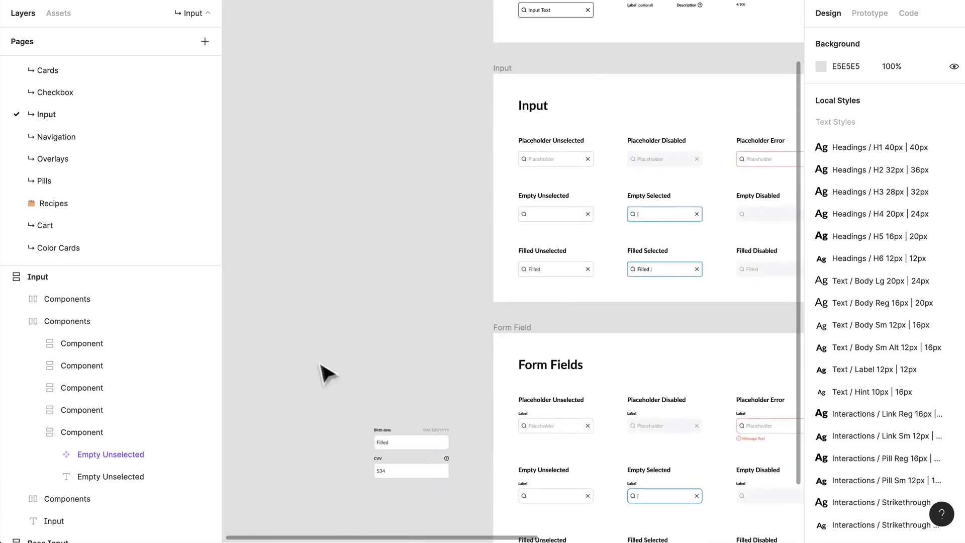
pyautogui.moveTo(312, 351); pyautogui.dragTo(486, 532)
pyautogui.scroll(-1, 485, 502)
pyautogui.press('Delete')
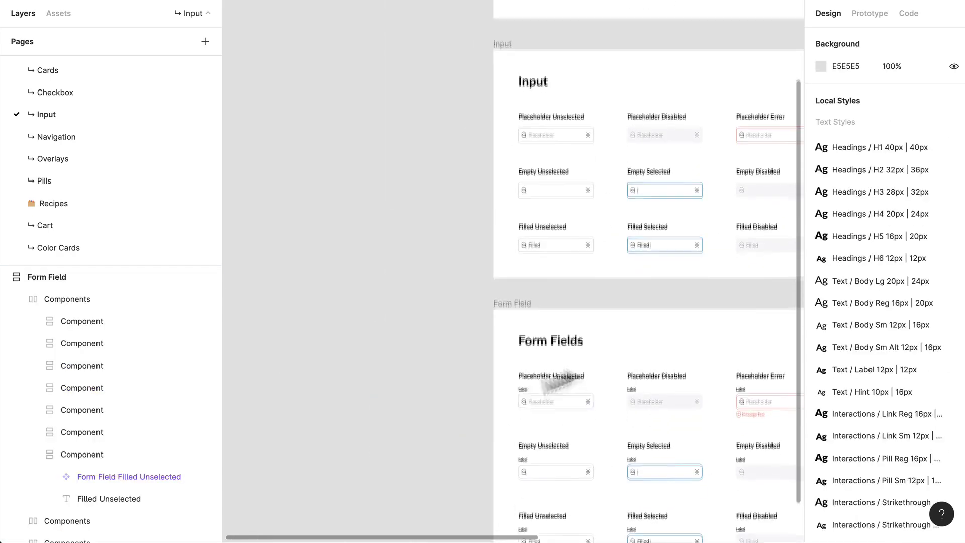
# - Review the Input and Form Field state variants and the Base Input components they are built from
pyautogui.hscroll(10, 561, 378)
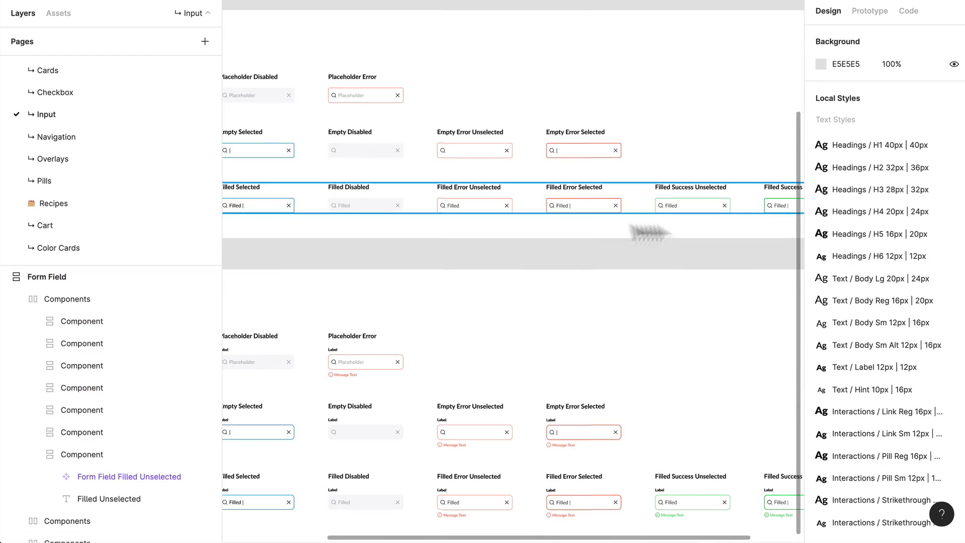
pyautogui.hscroll(-3, 574, 364)
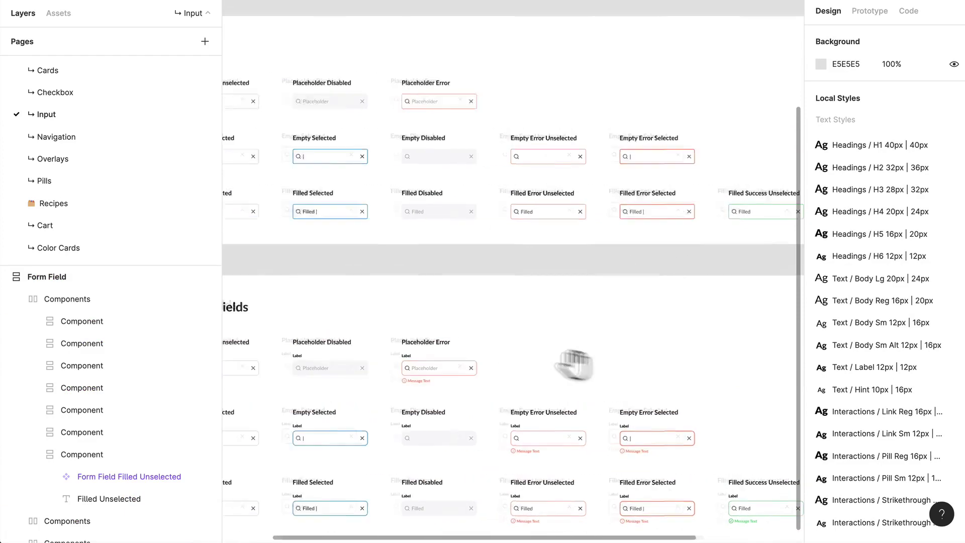
pyautogui.moveTo(574, 364); pyautogui.dragTo(725, 383)
pyautogui.moveTo(629, 385); pyautogui.dragTo(494, 408)
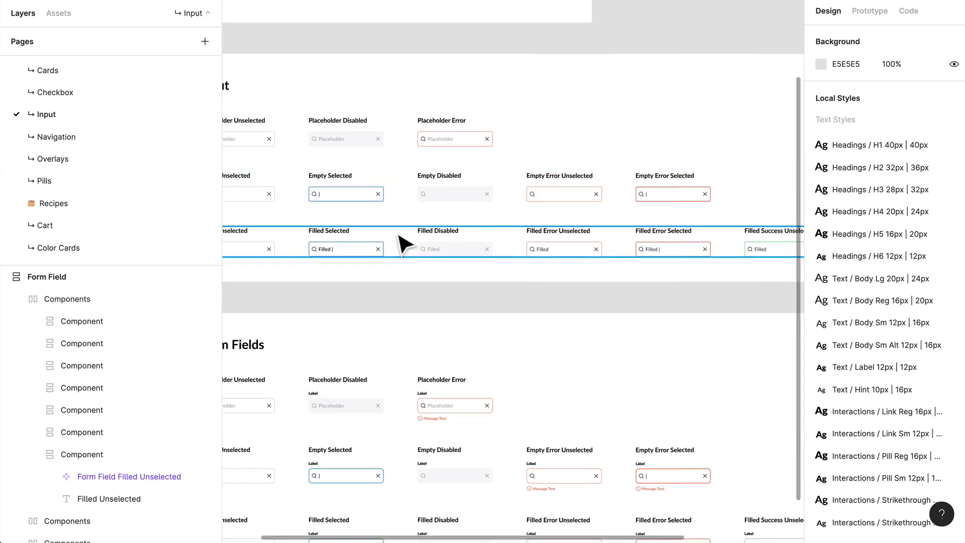
pyautogui.moveTo(397, 235); pyautogui.dragTo(400, 237)
pyautogui.moveTo(741, 262); pyautogui.dragTo(674, 346)
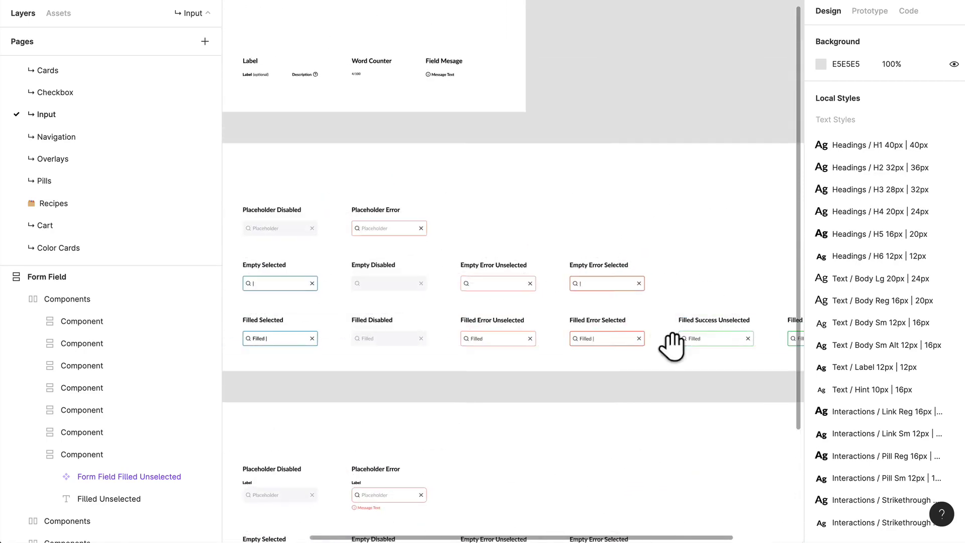
pyautogui.moveTo(258, 210); pyautogui.dragTo(427, 329)
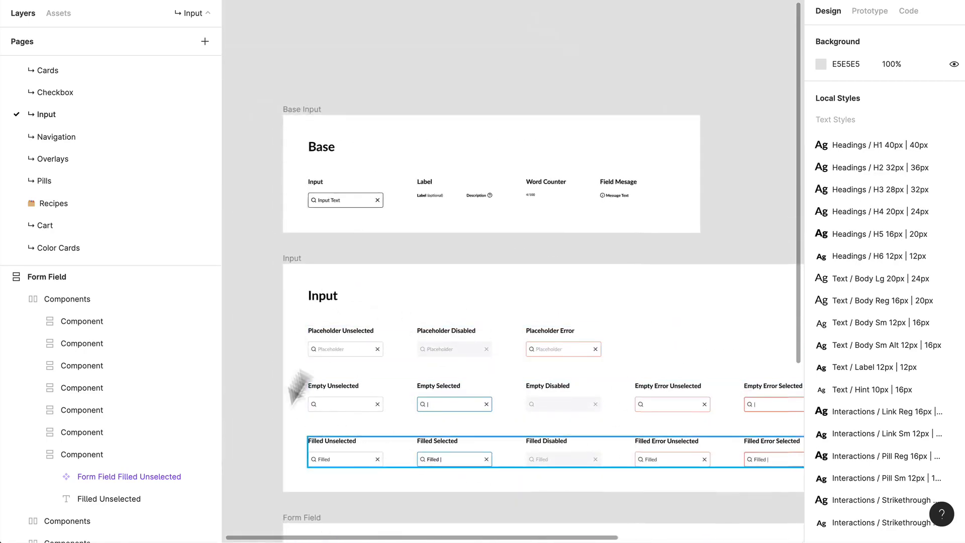